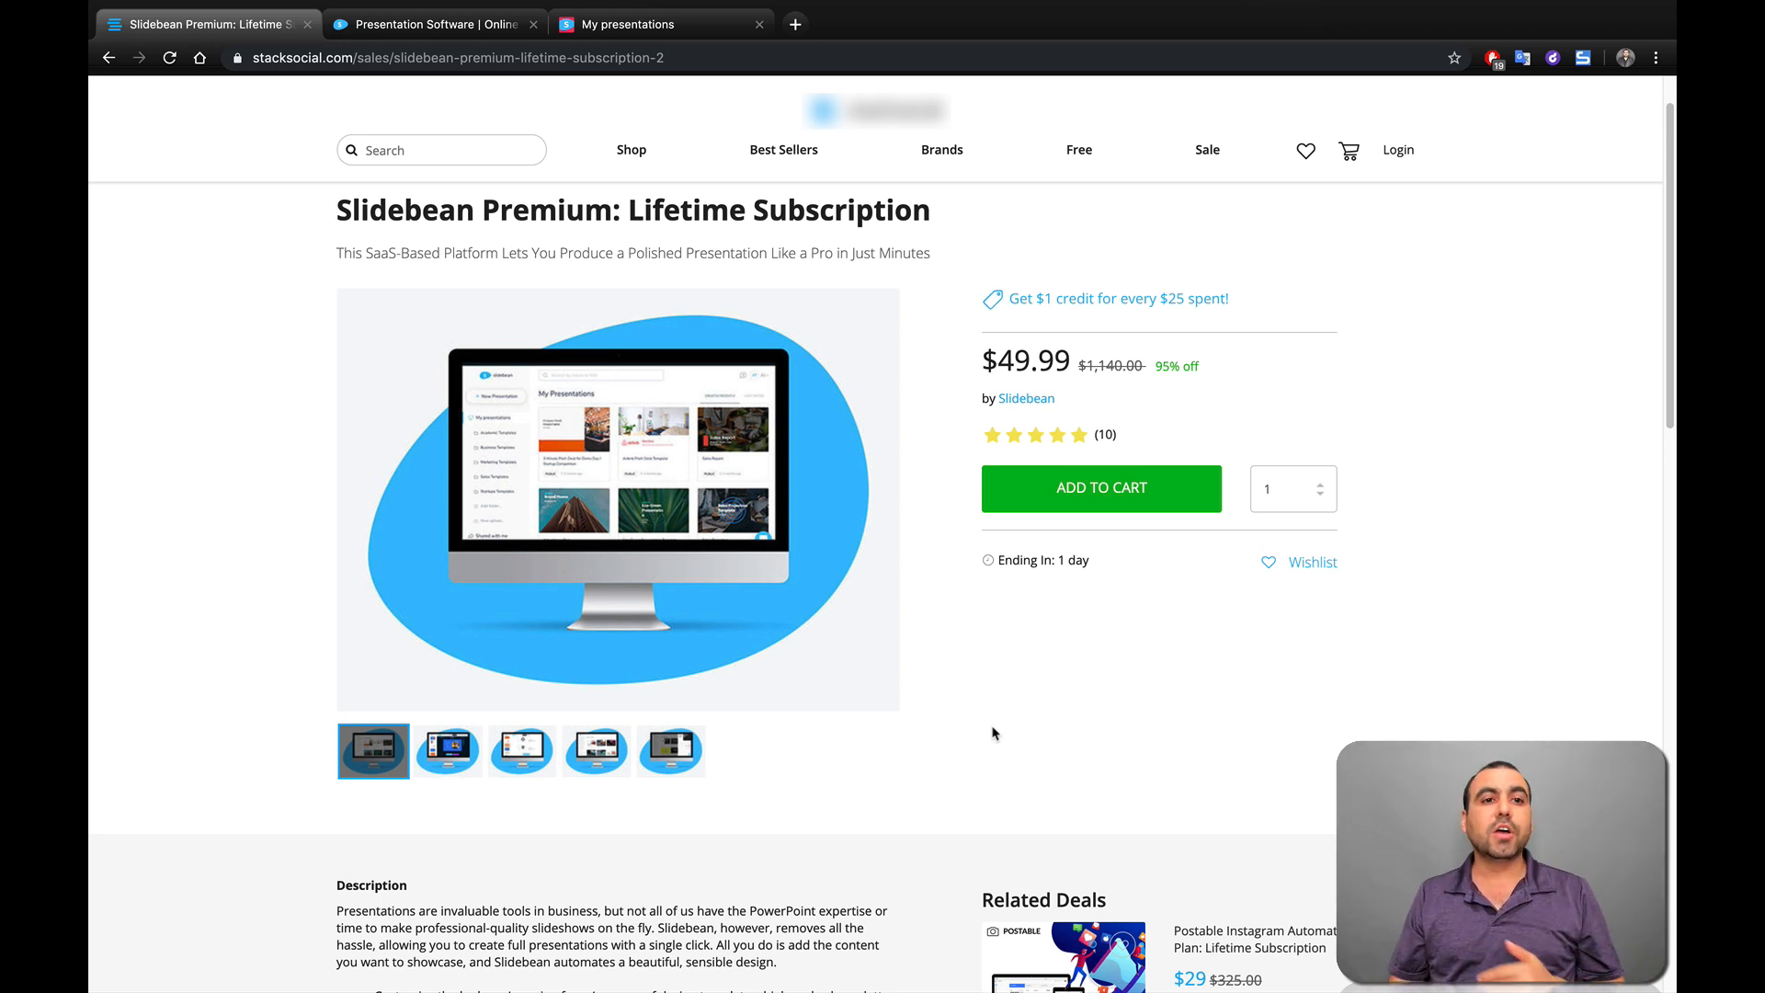
# - Start a new presentation based on a template and open the details of the Airbnb Pitch Deck template
pyautogui.click(468, 37)
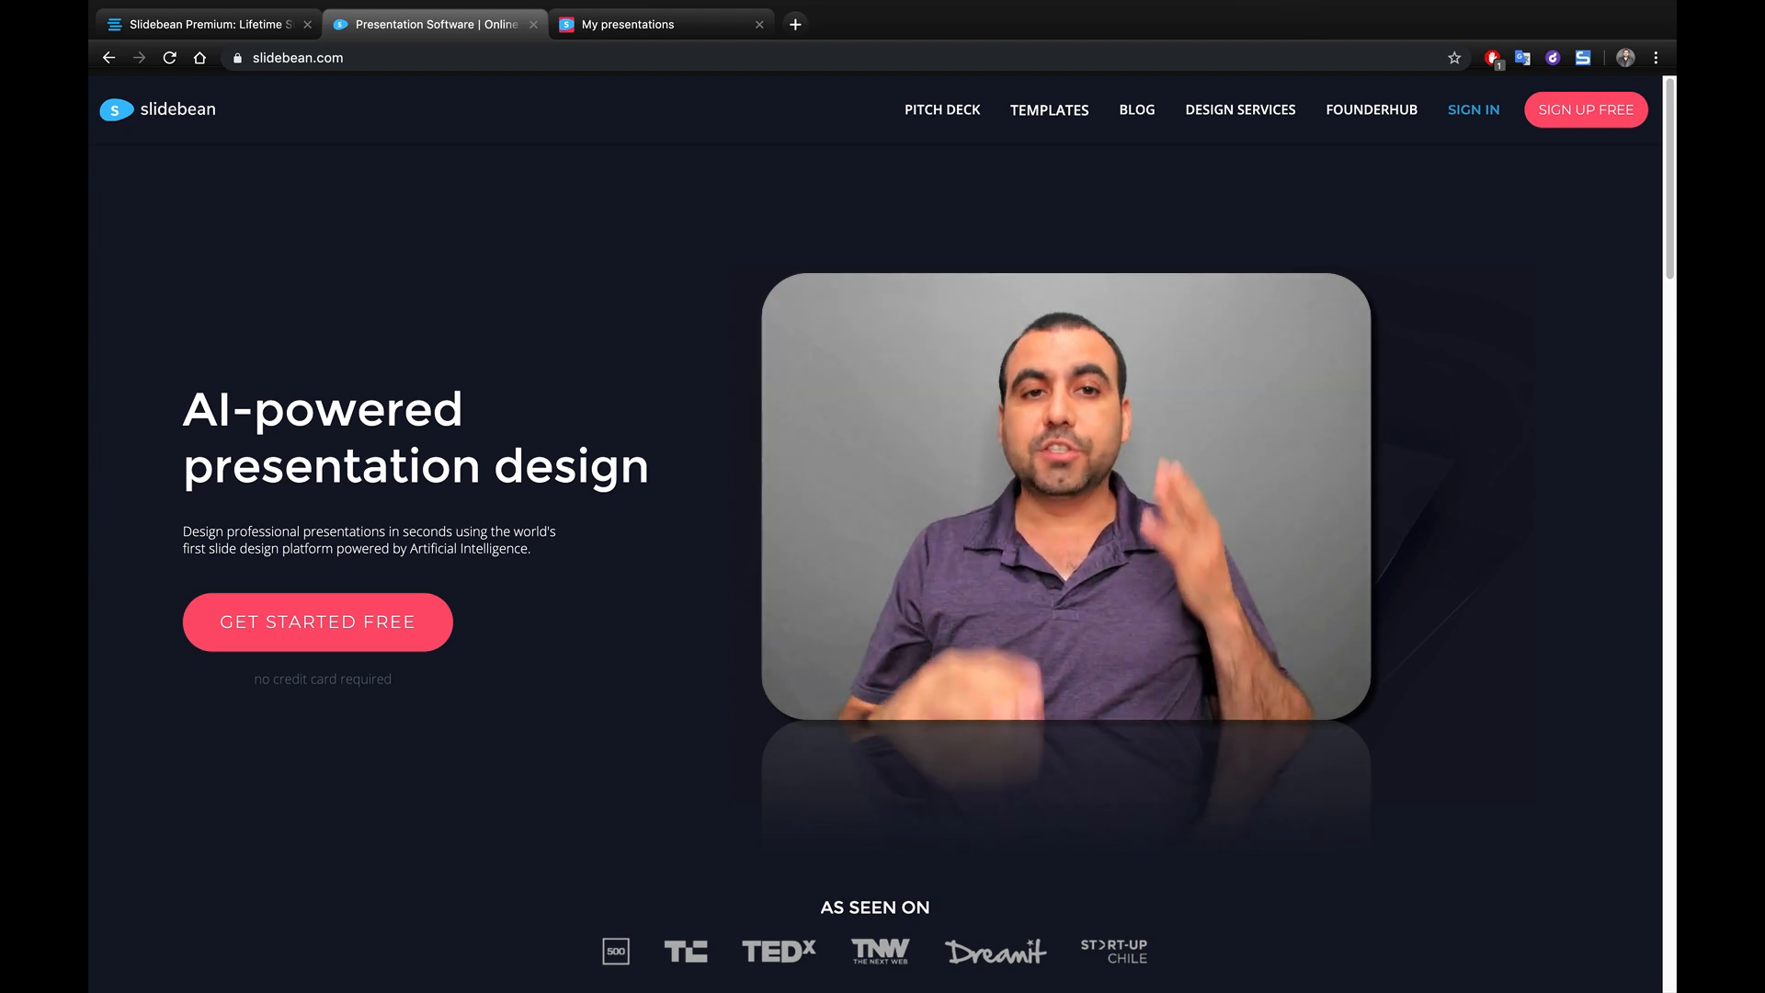
pyautogui.click(629, 27)
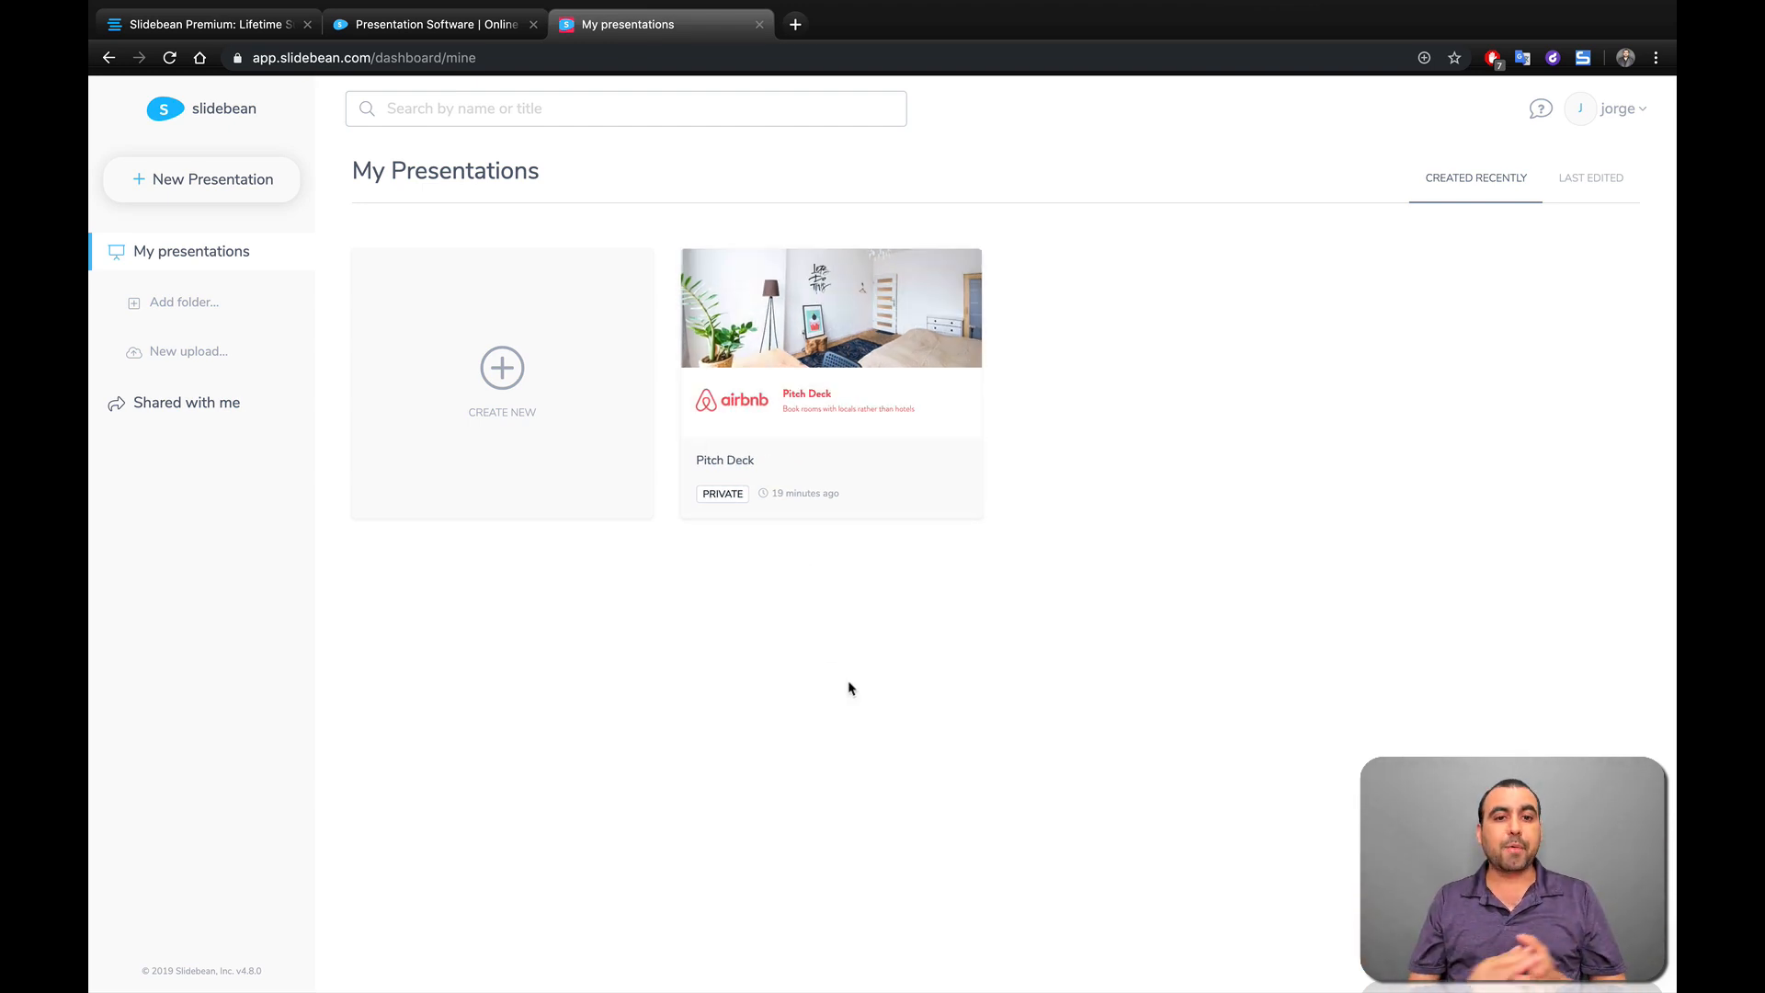
pyautogui.click(501, 327)
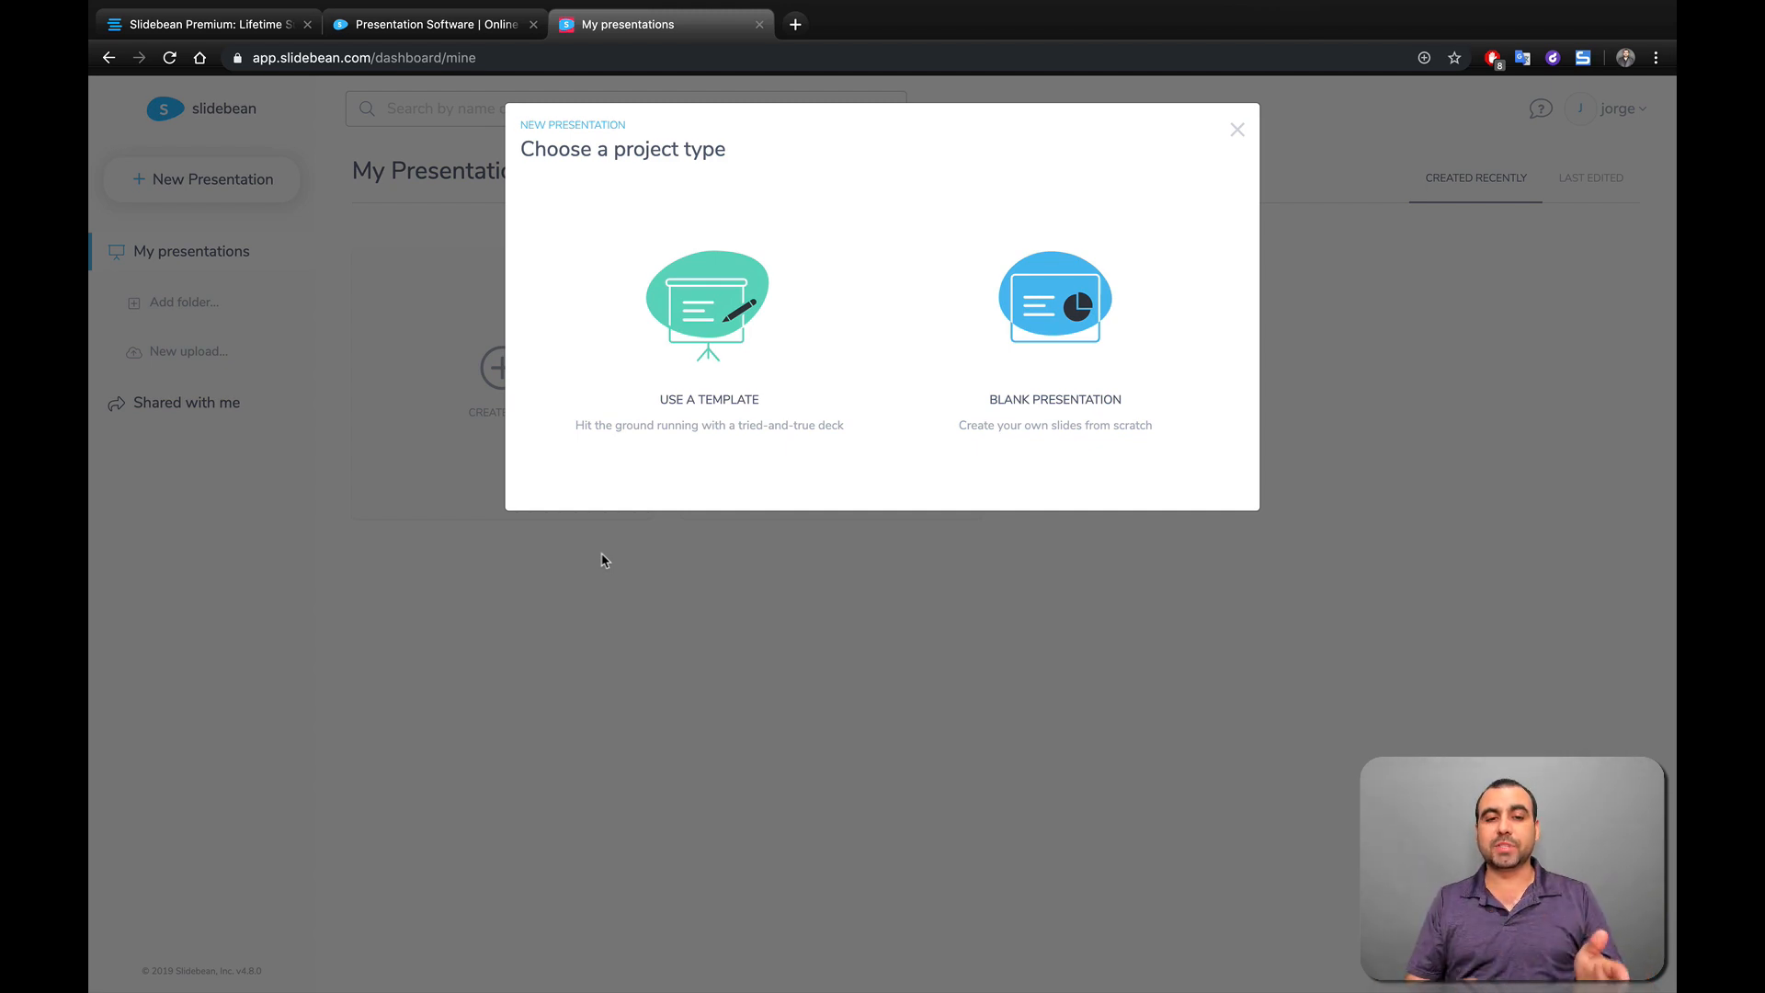
pyautogui.click(698, 265)
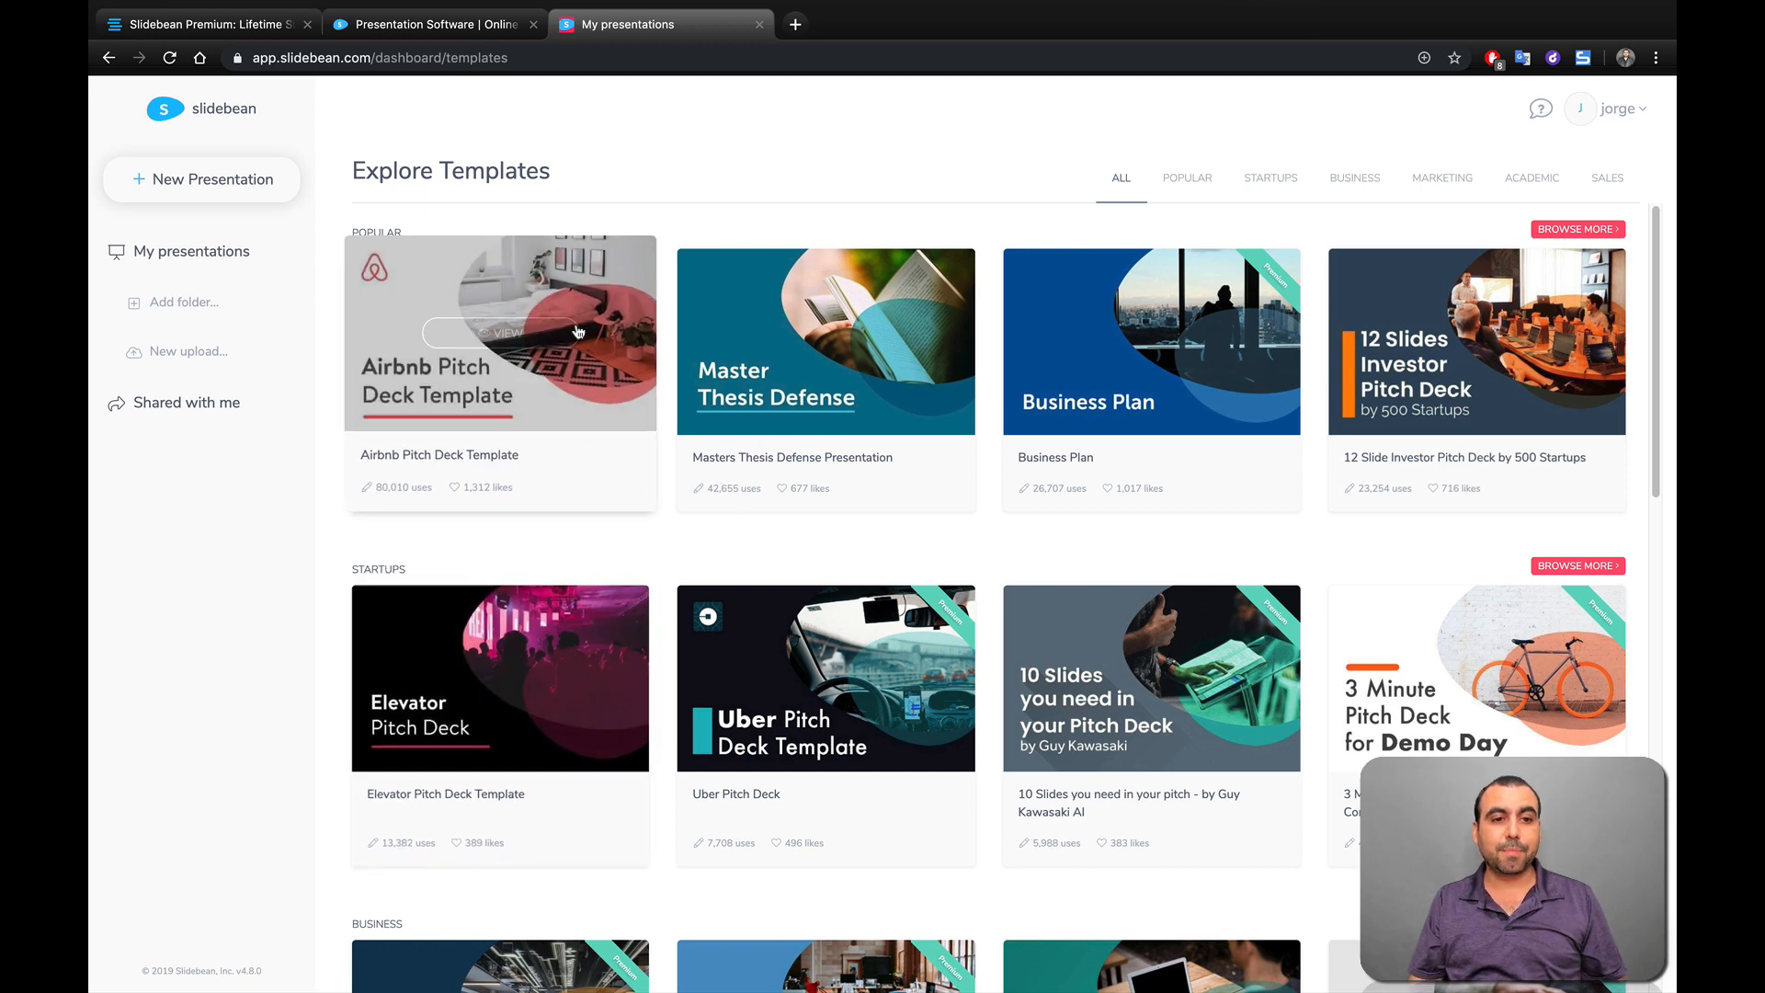
pyautogui.click(501, 332)
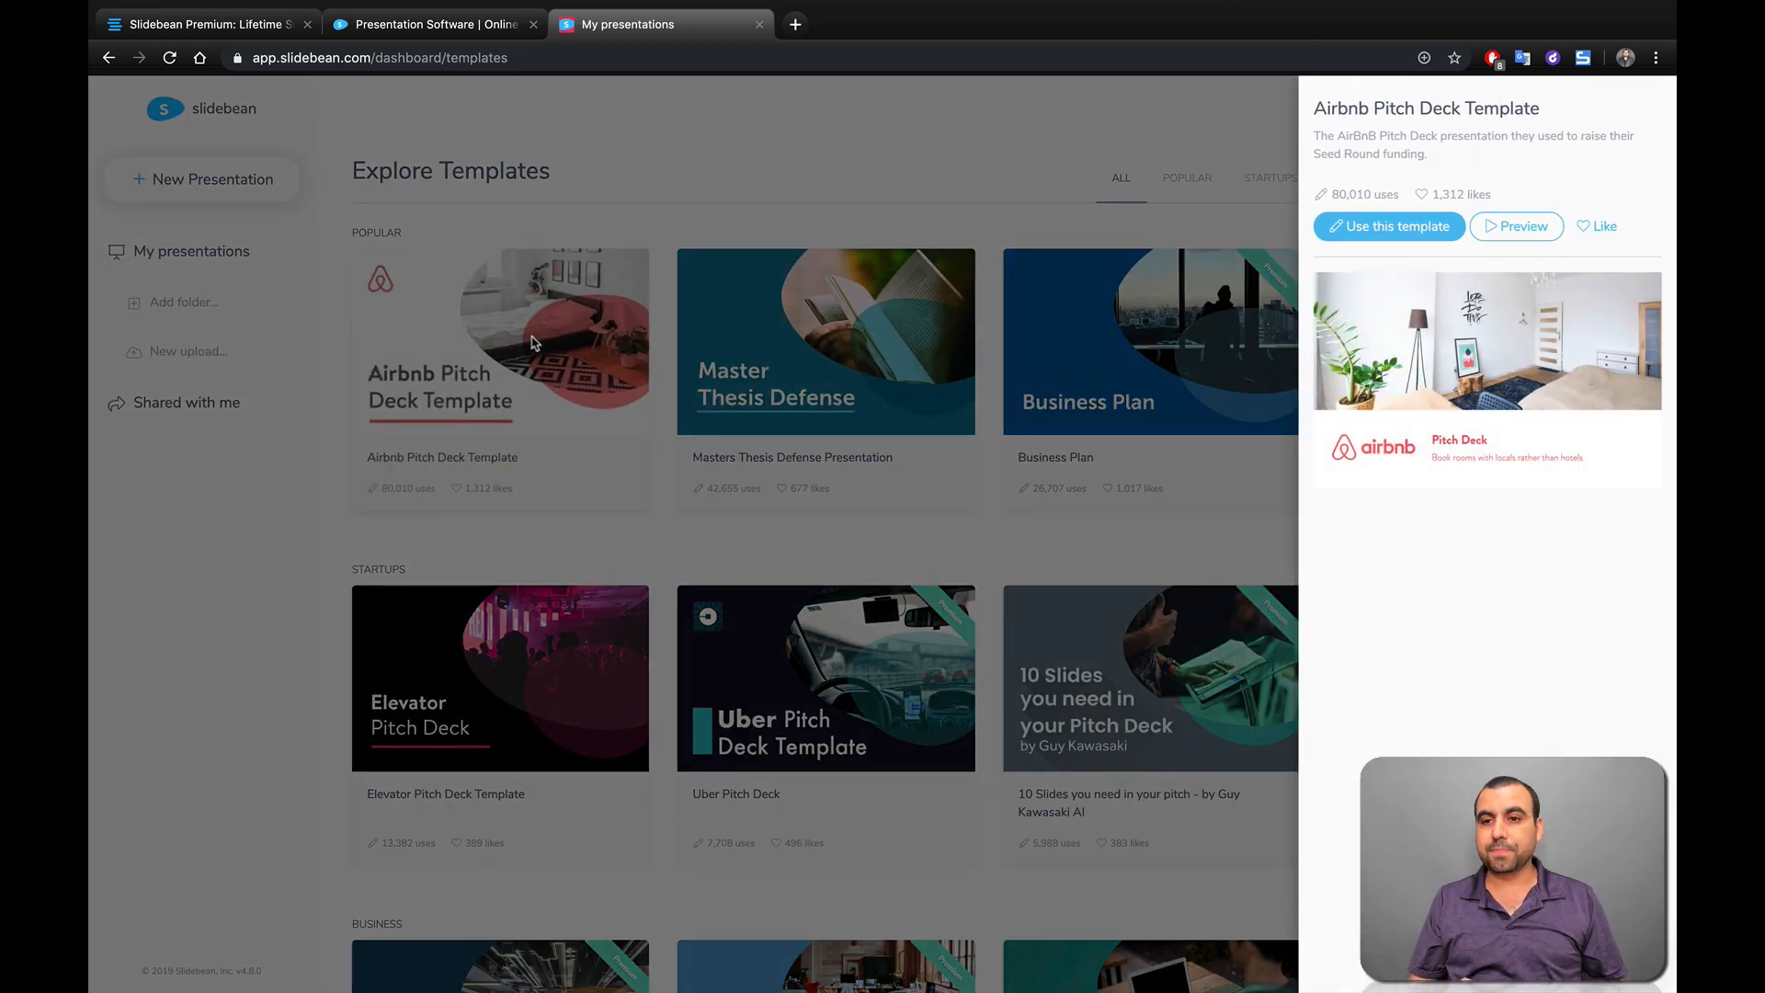
# - Preview the Airbnb Pitch Deck template full screen up to the Business Model slide and exit the preview
pyautogui.click(1515, 226)
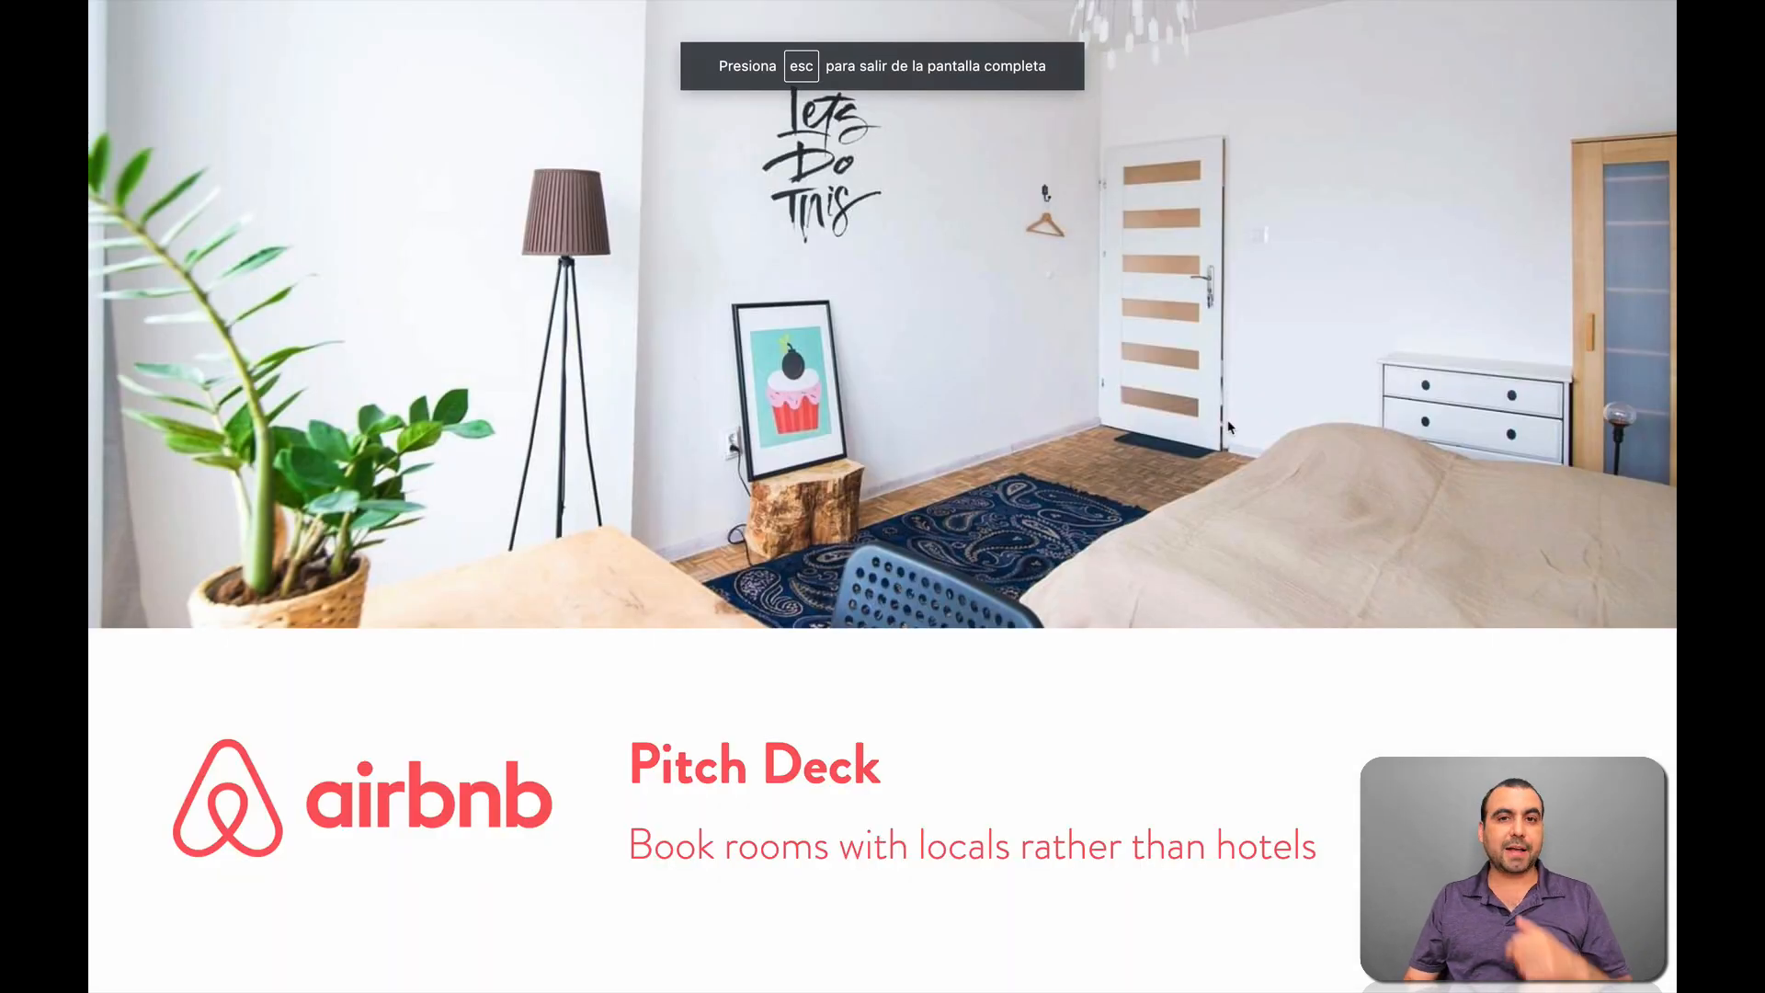
pyautogui.press('Right')
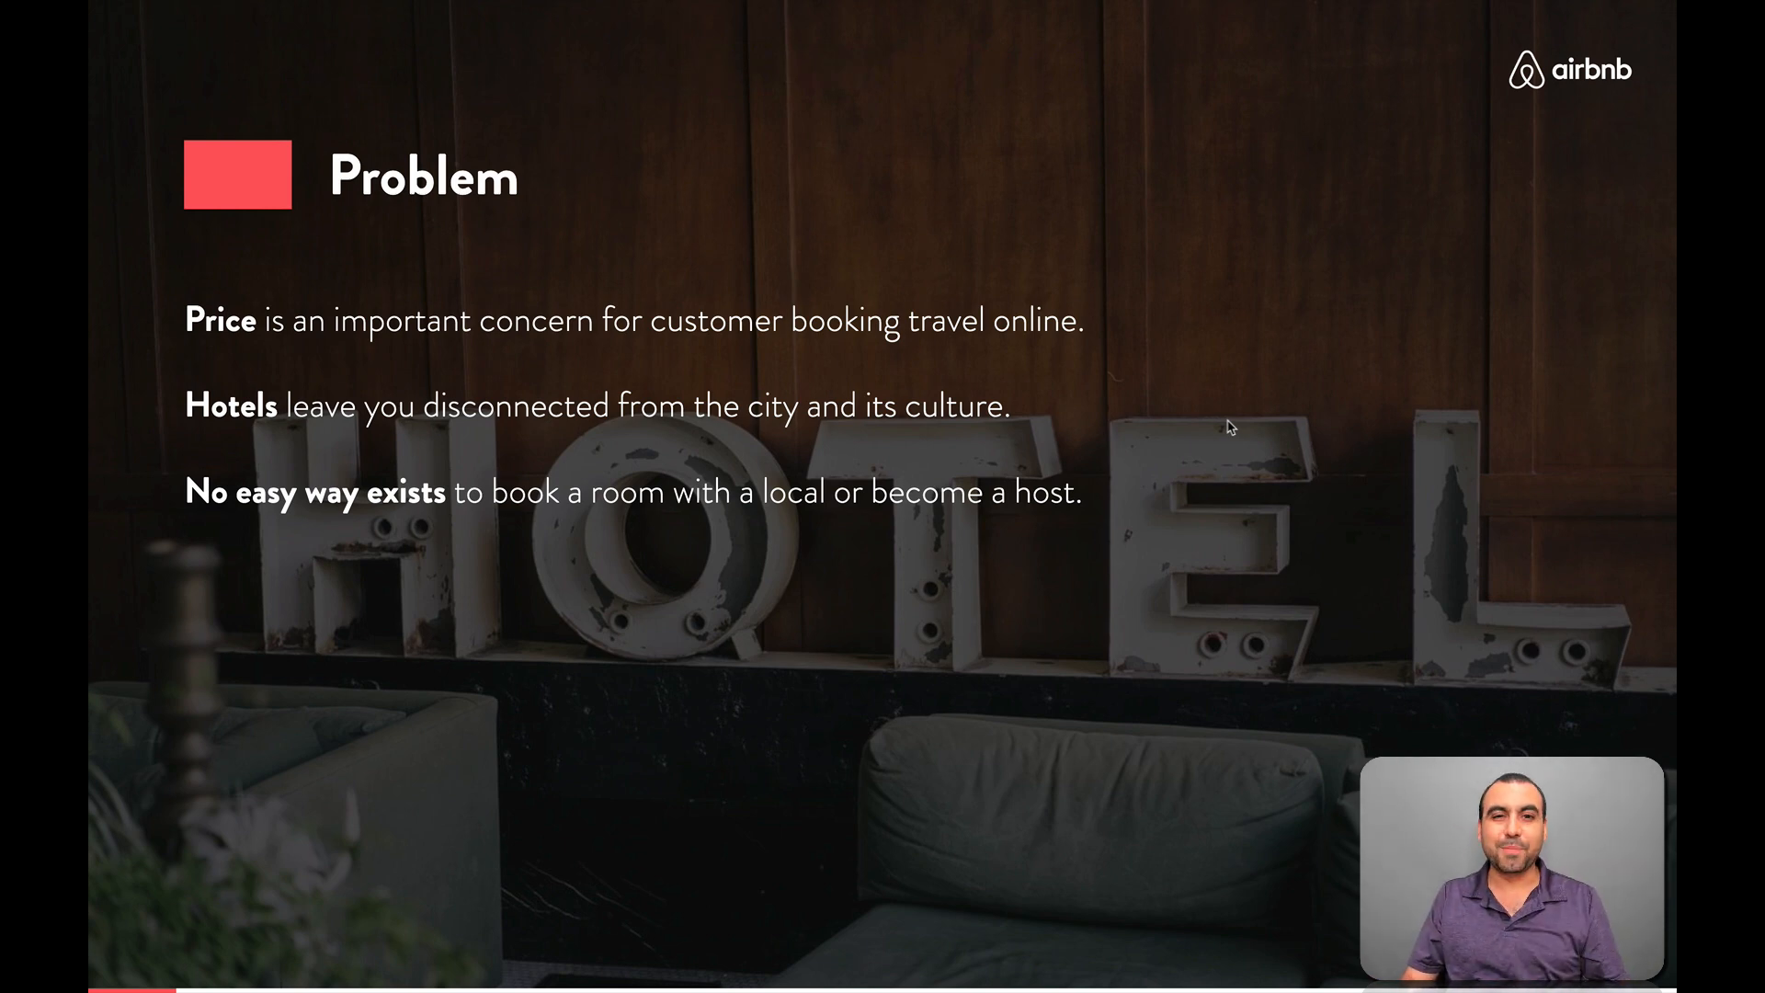
pyautogui.press('Right')
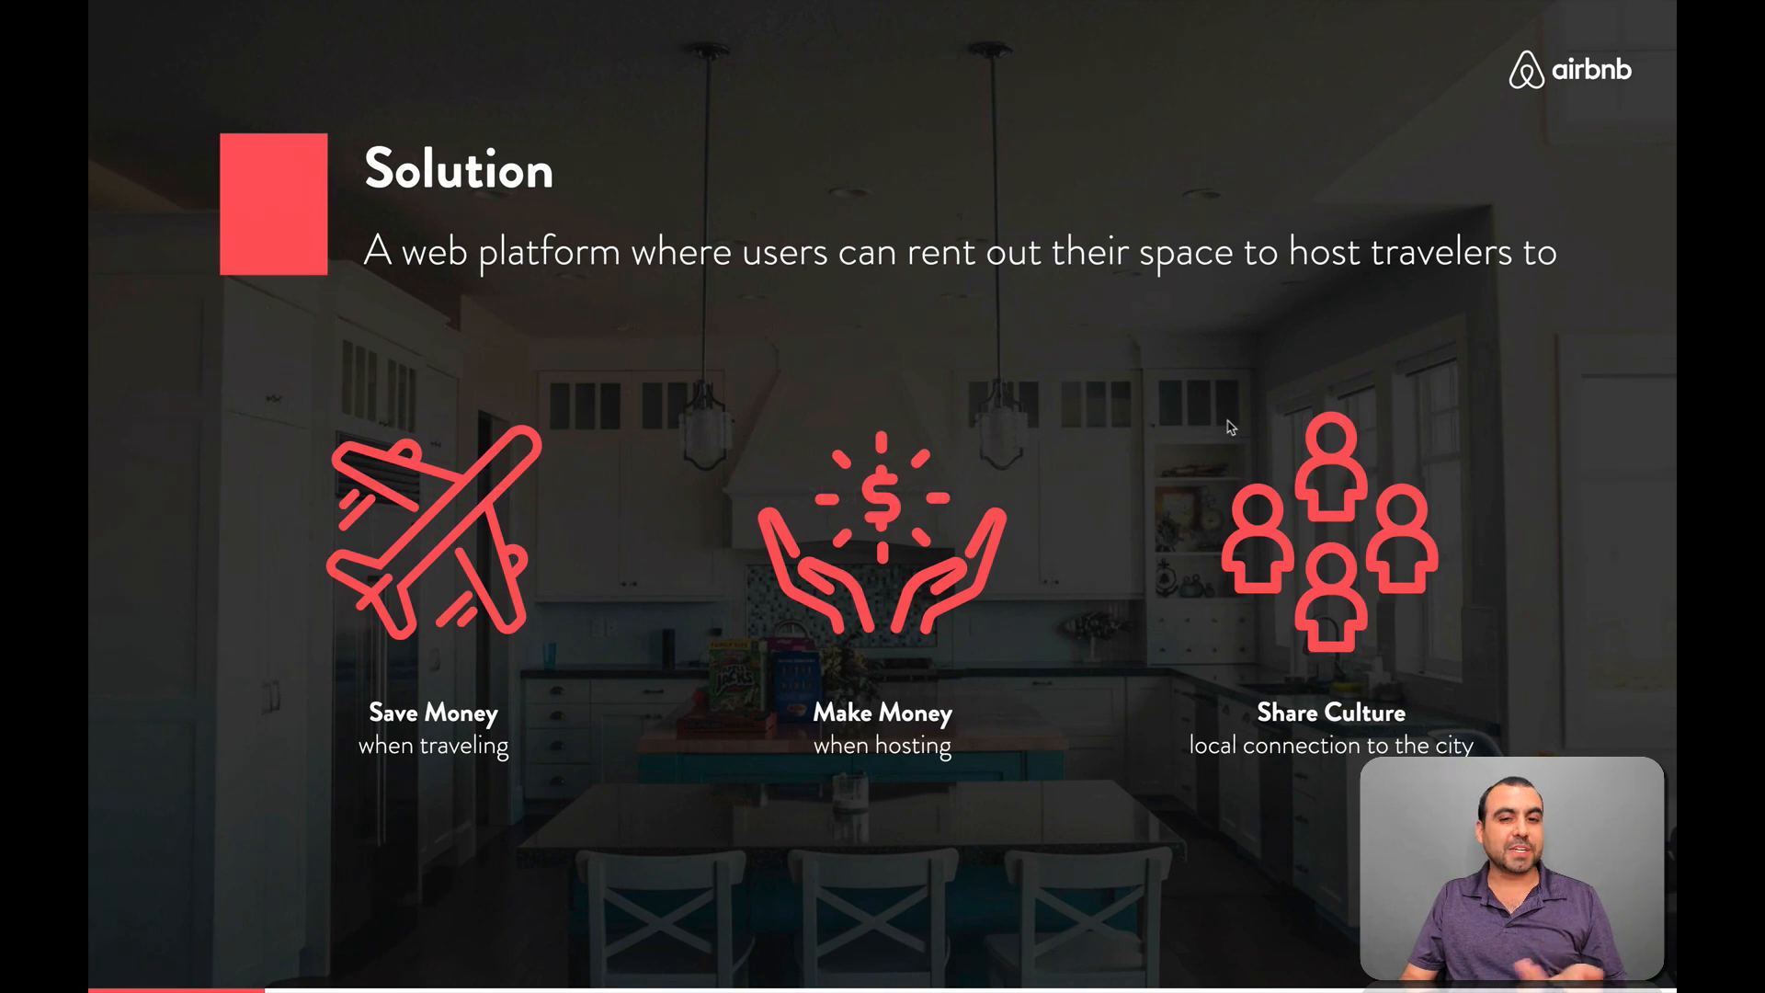
pyautogui.press('Right')
pyautogui.press('Right')
pyautogui.press('Right')
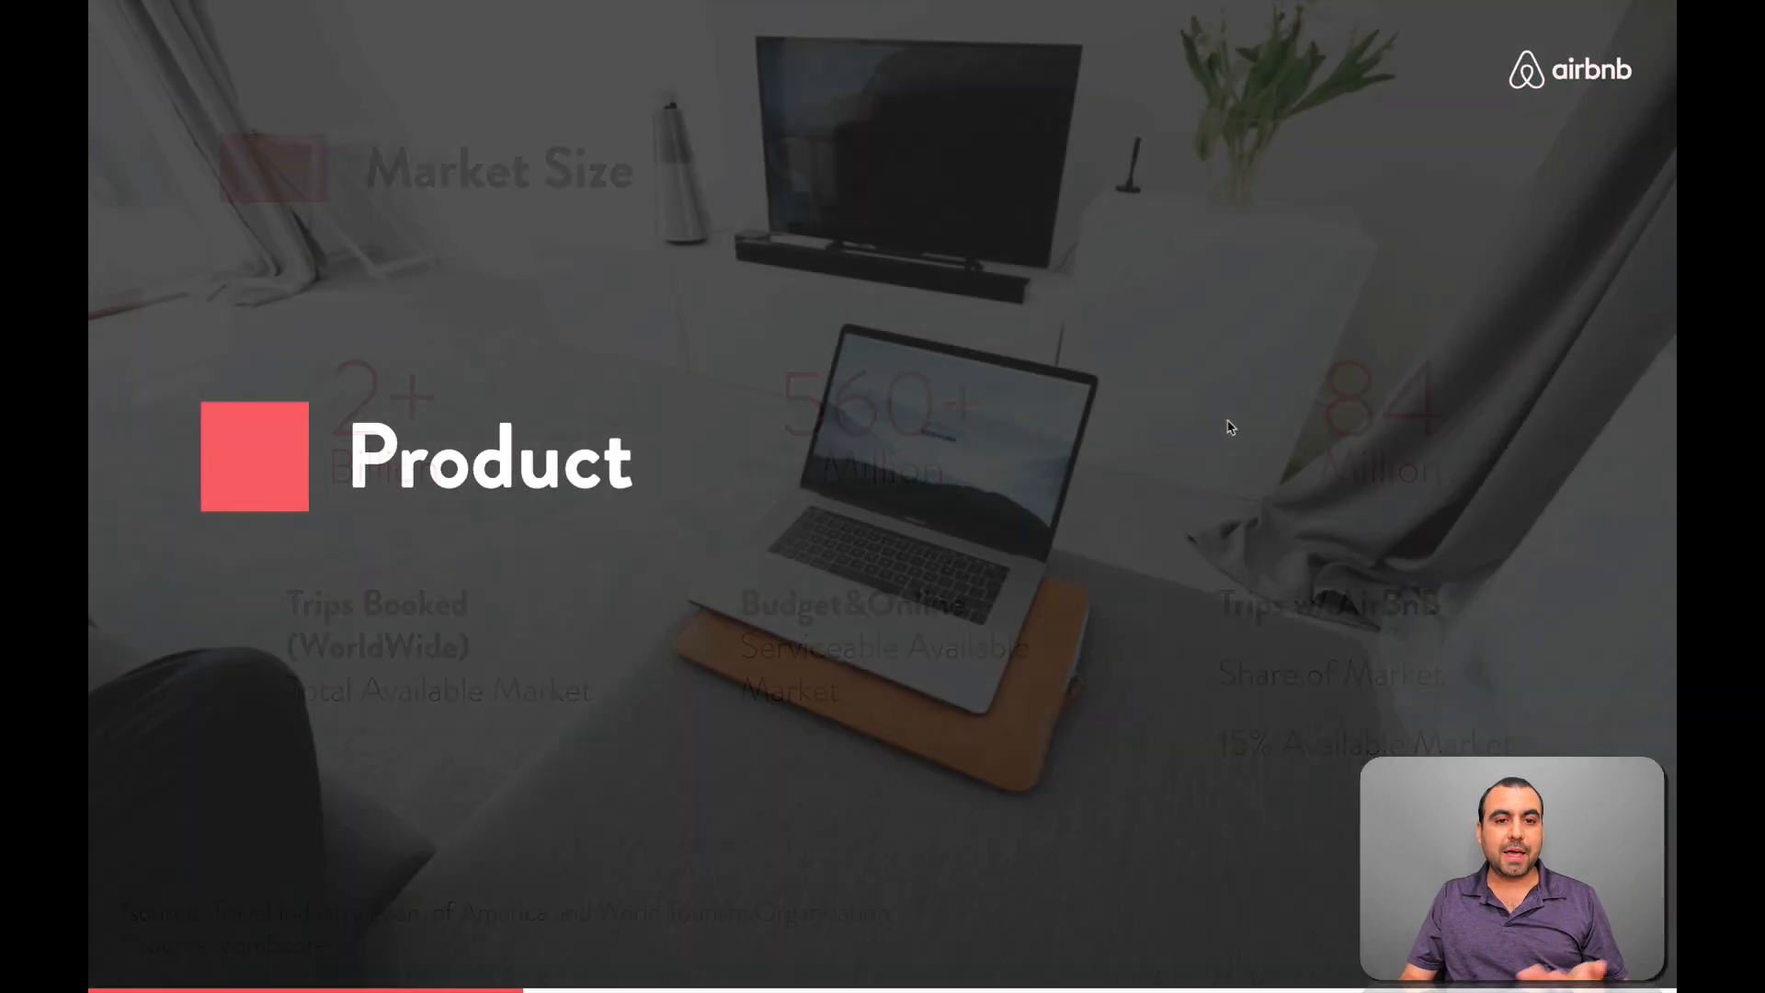
pyautogui.press('Right')
pyautogui.press('Right')
pyautogui.press('Right')
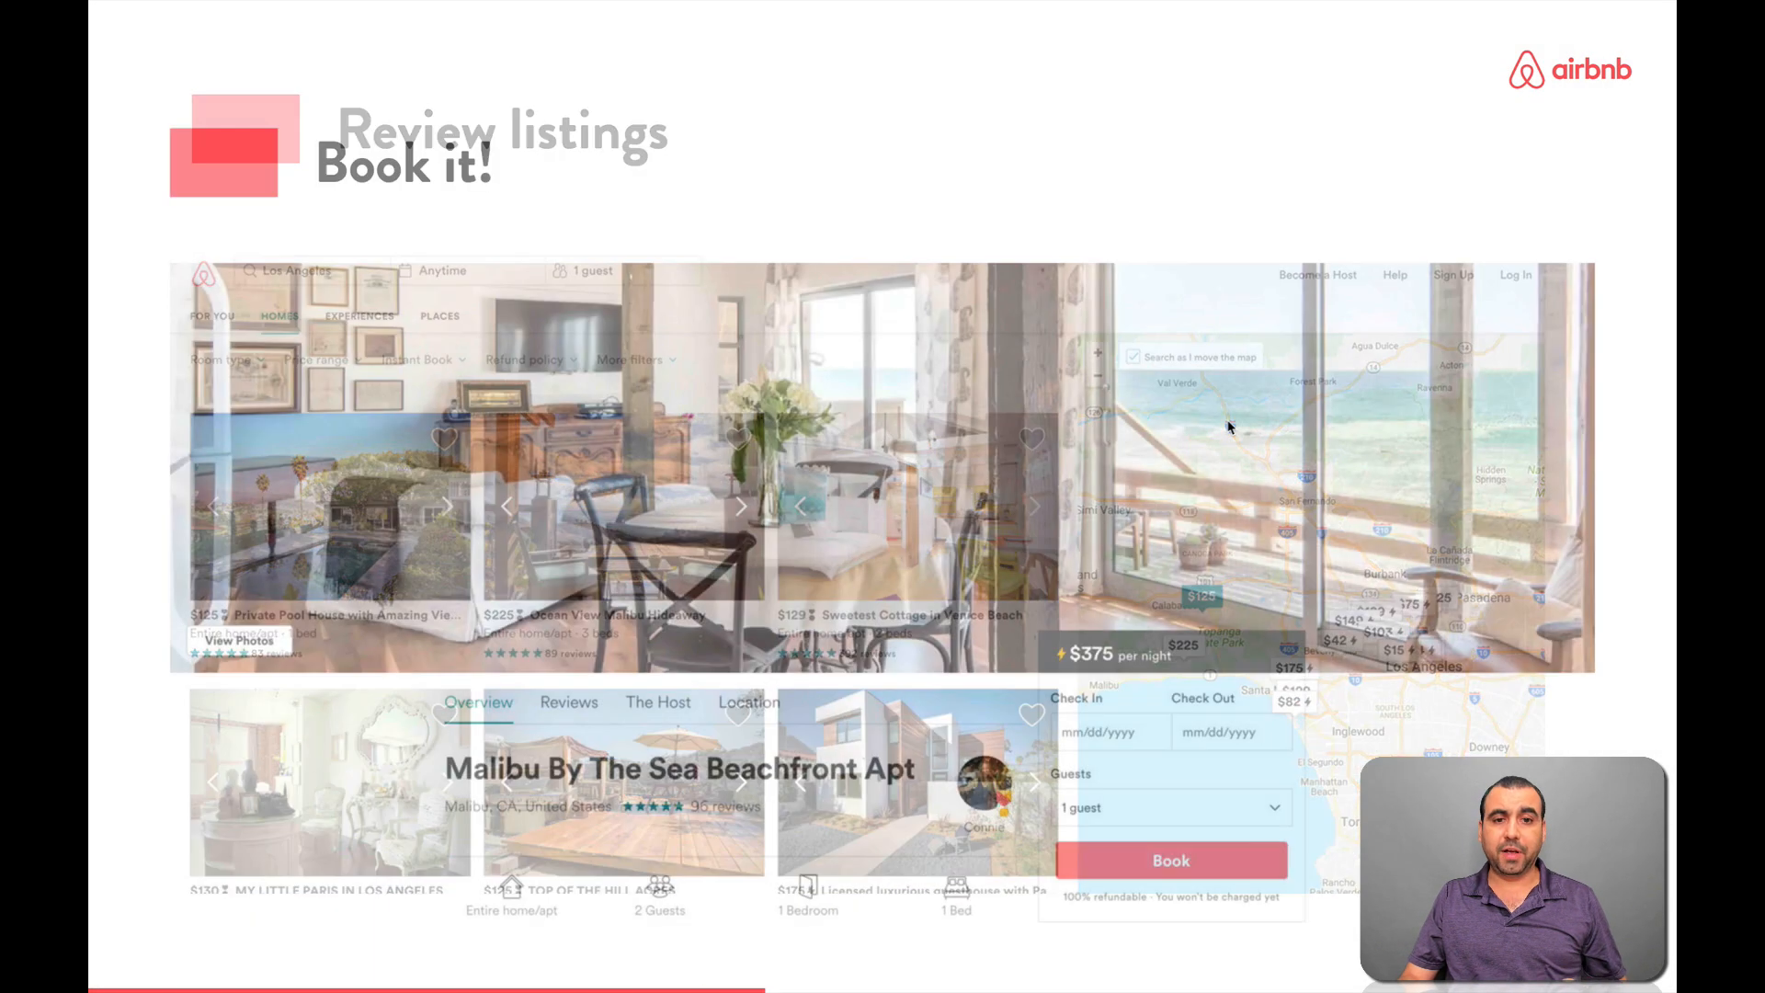
pyautogui.press('Right')
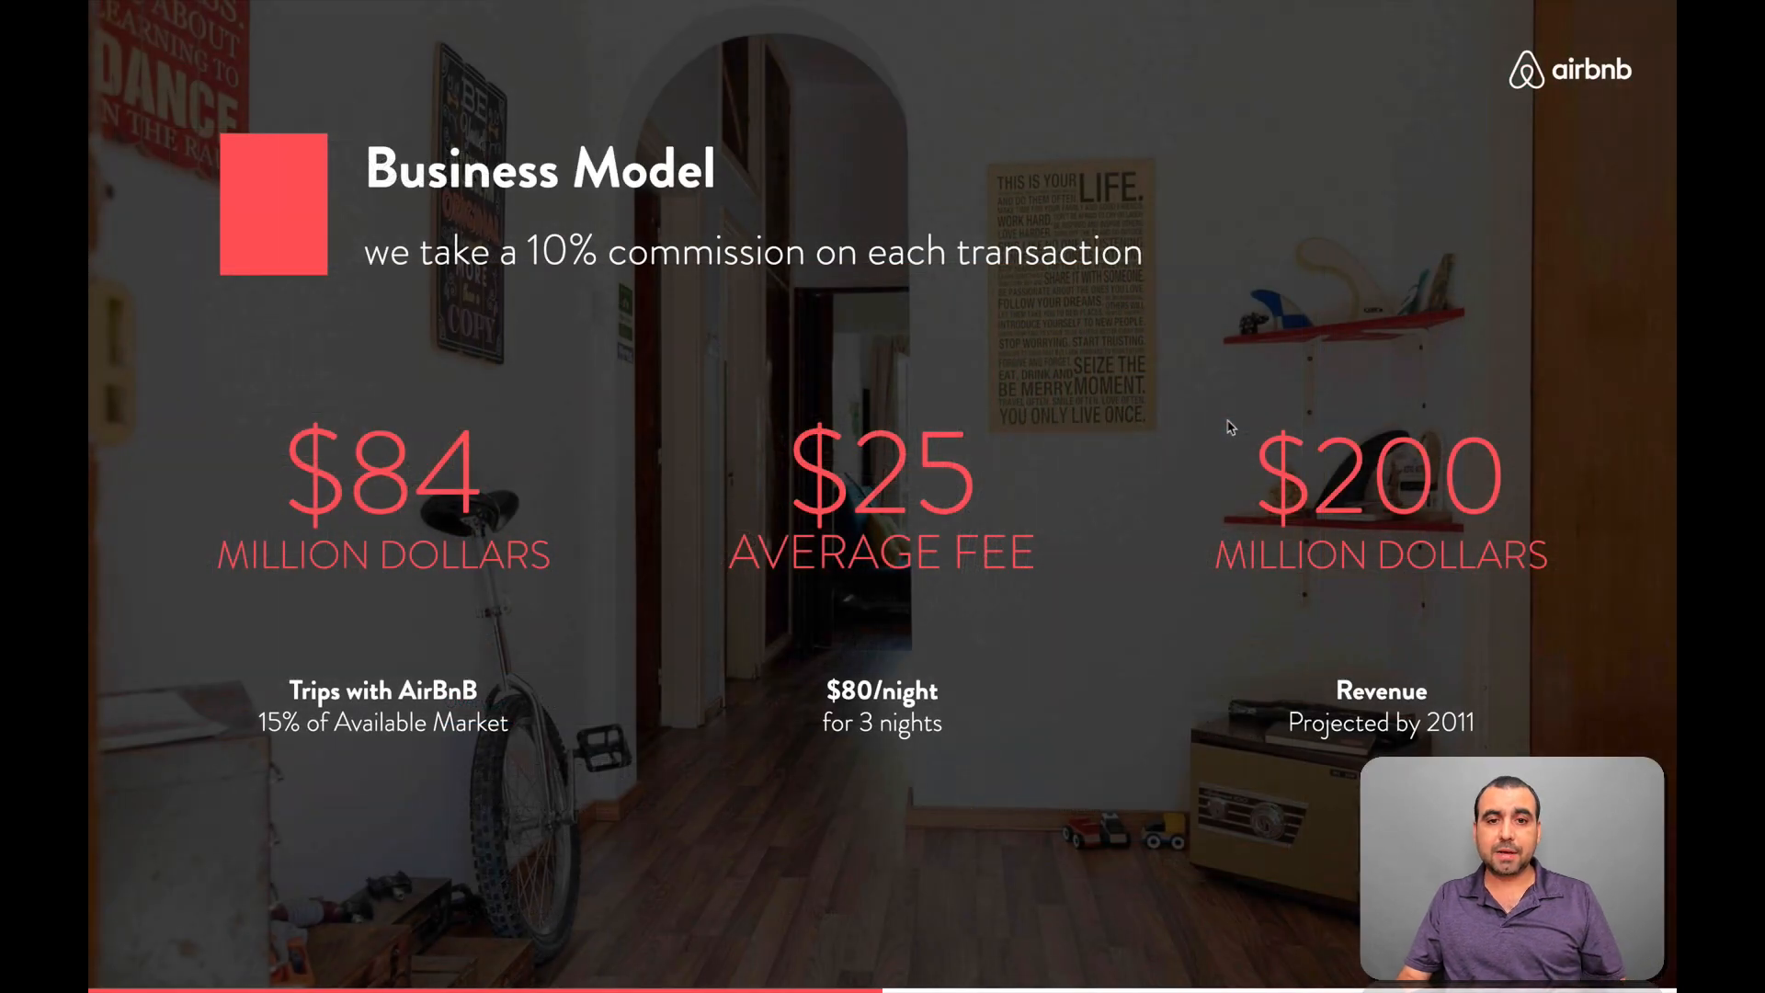
pyautogui.press('Escape')
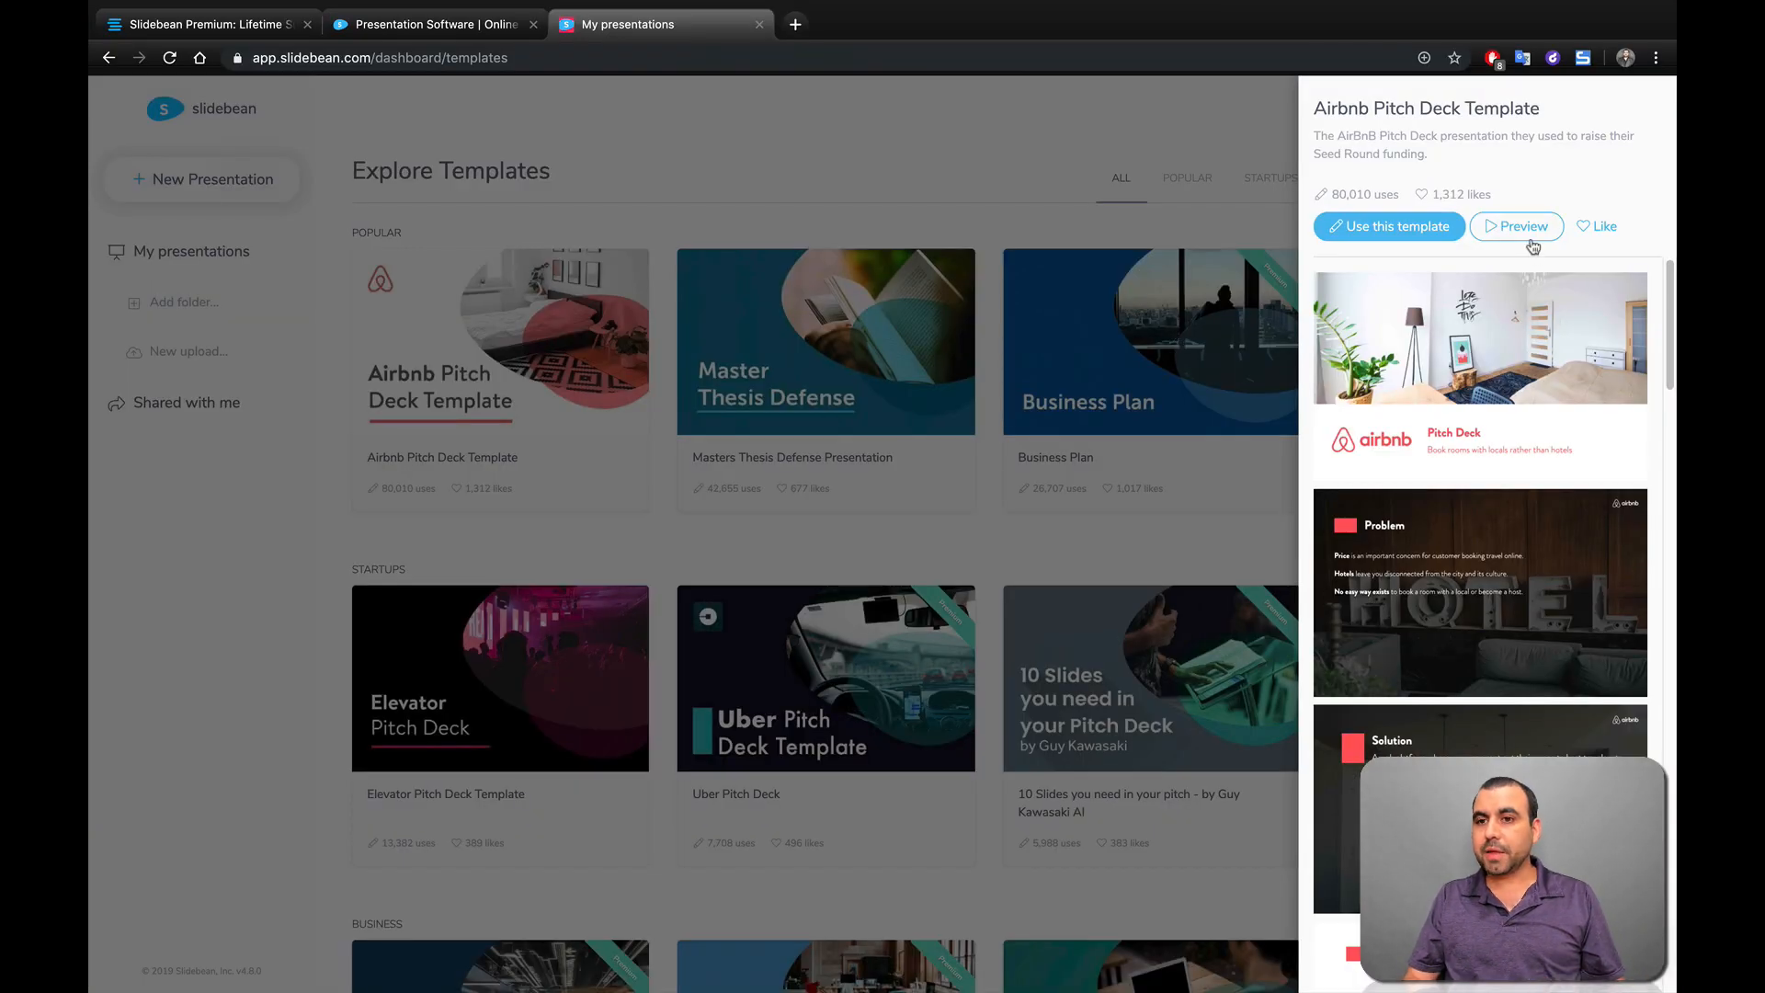
# - Create a presentation from the Airbnb Pitch Deck template and examine the heading, subtitle and image blocks in slide 1's outline
pyautogui.click(1382, 229)
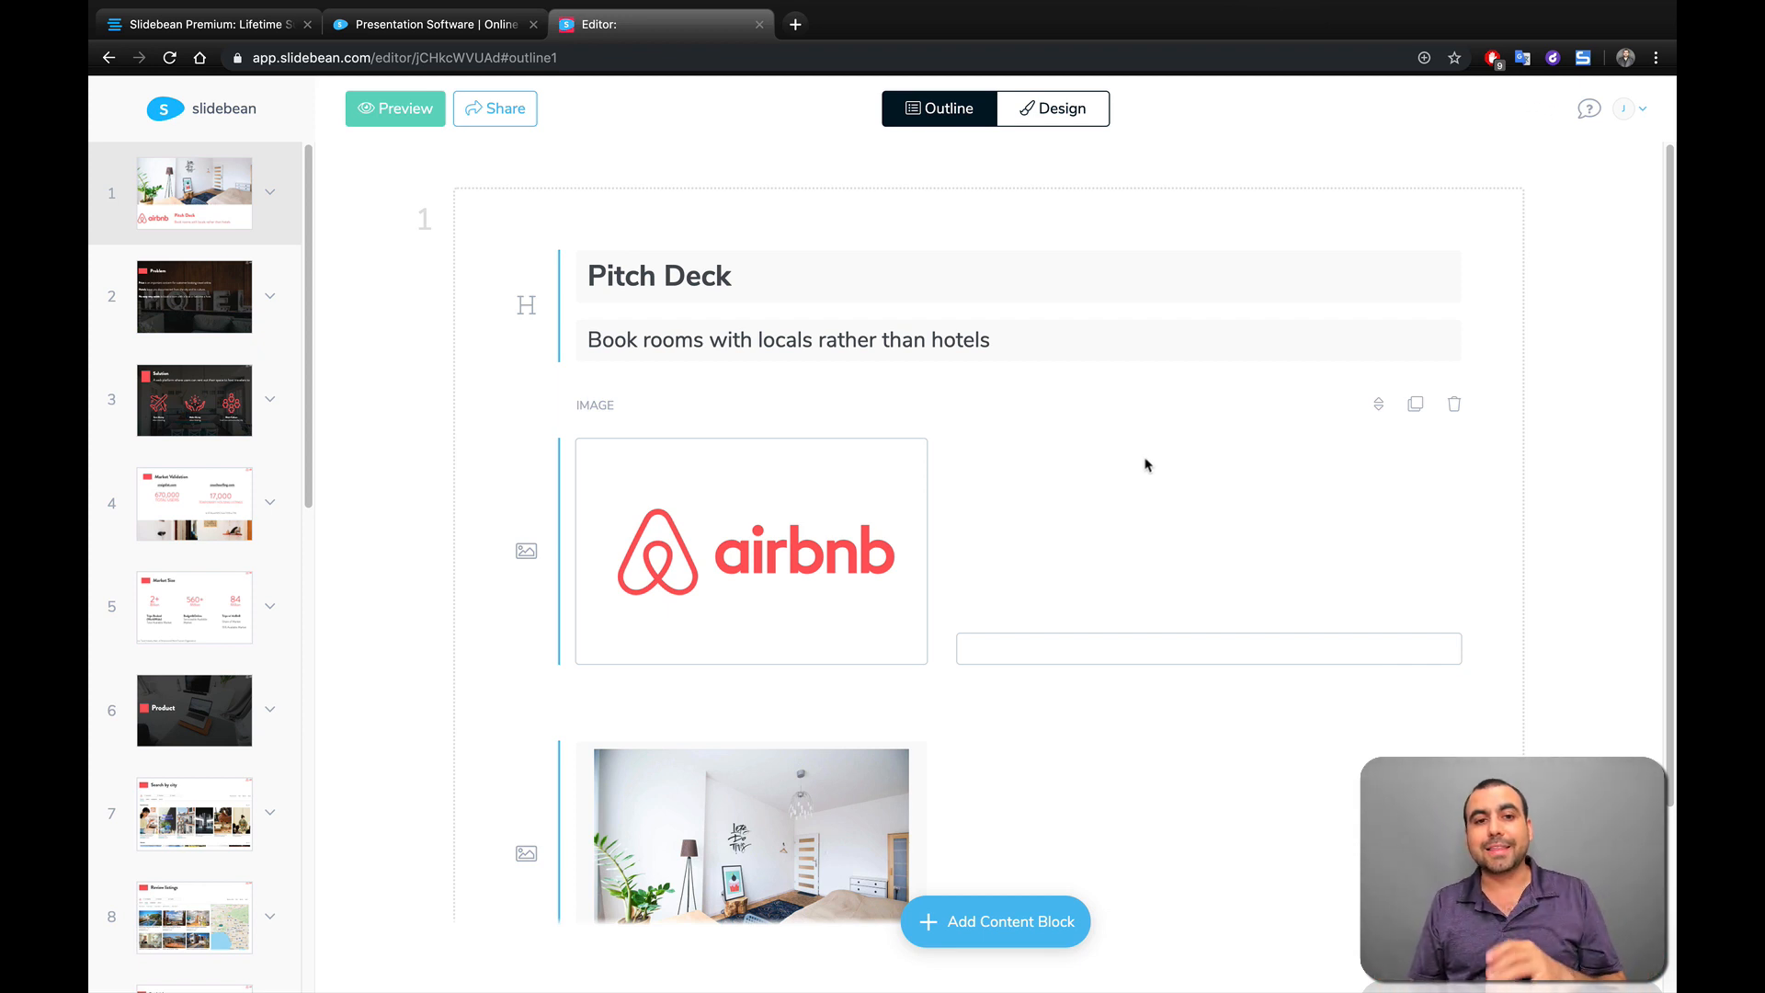
pyautogui.click(704, 273)
pyautogui.click(679, 268)
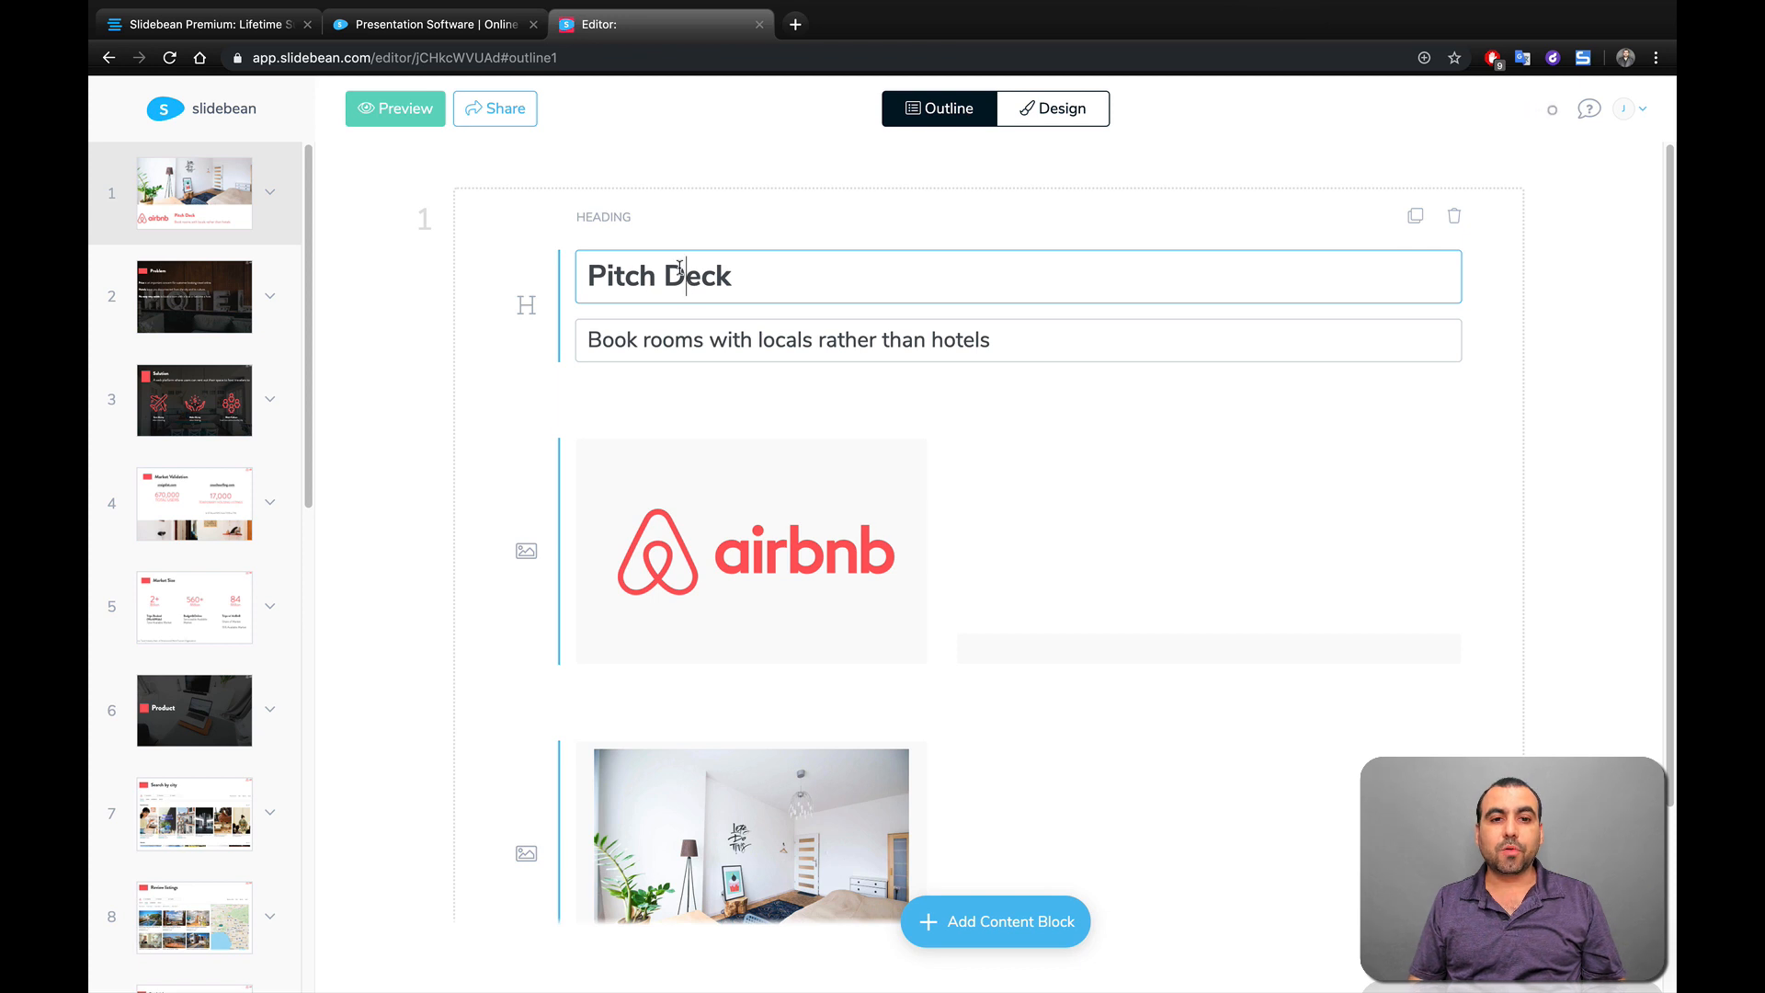
pyautogui.click(708, 340)
pyautogui.click(527, 313)
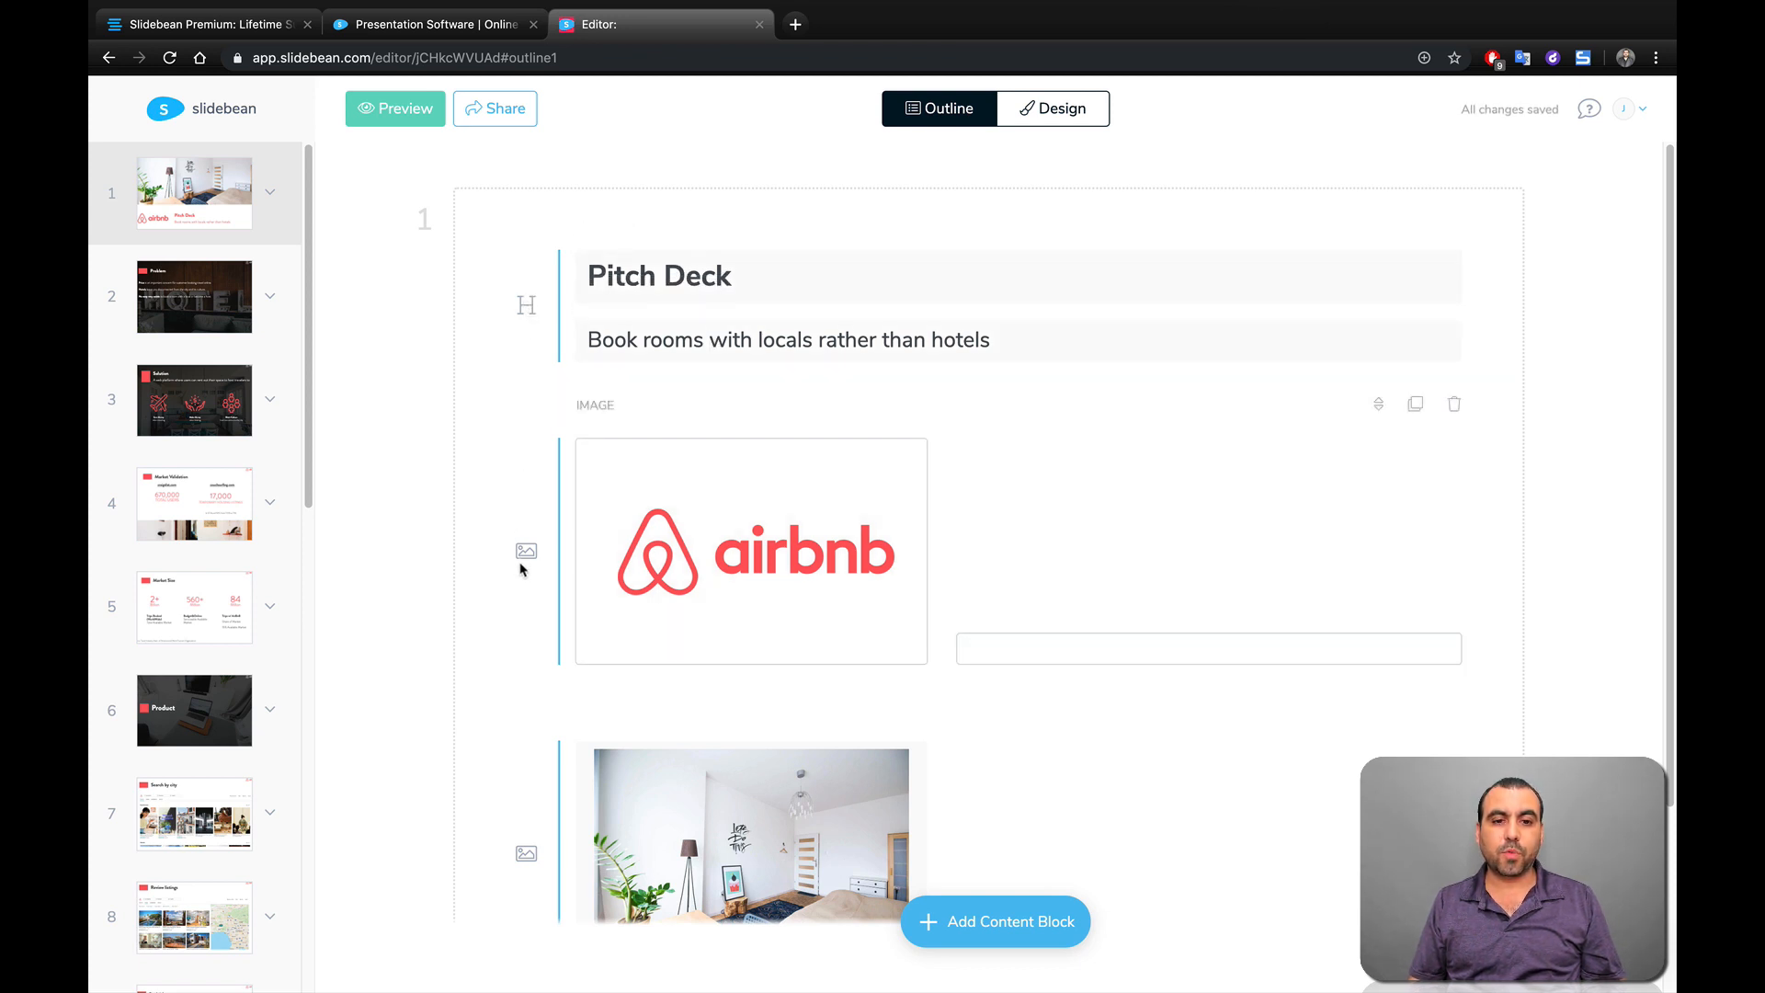
pyautogui.scroll(-3, 524, 563)
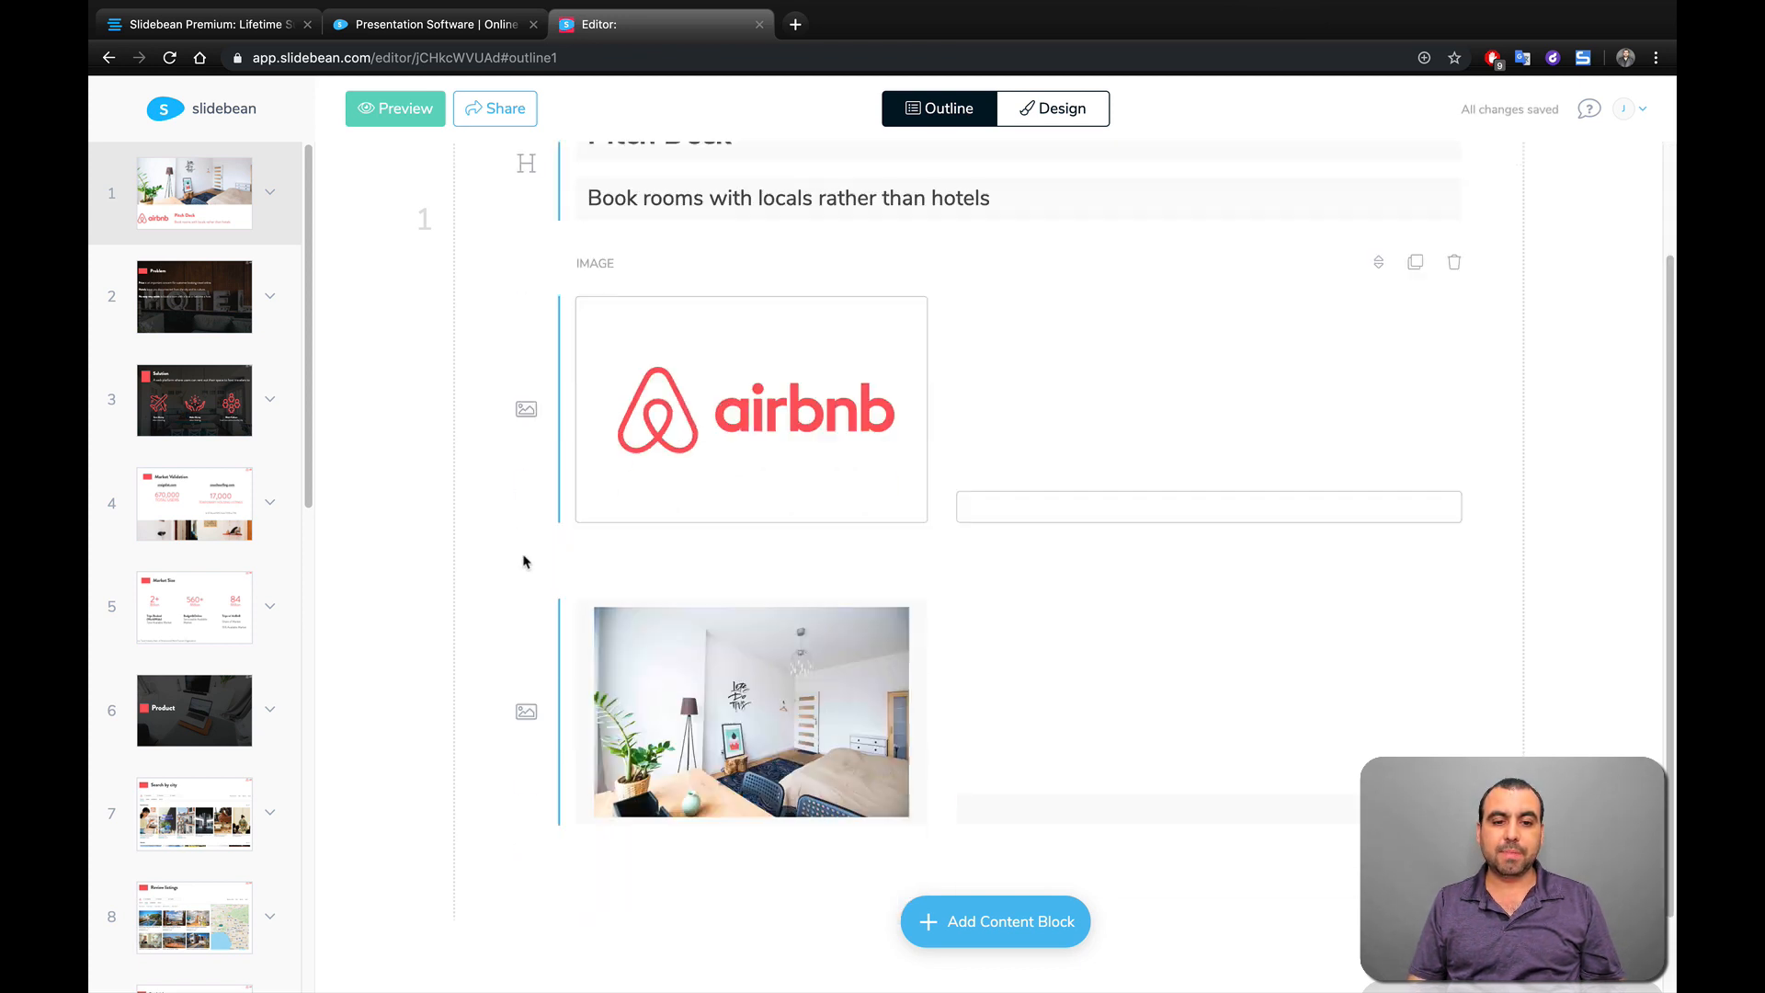
# - Look through the content block types available for slide 1 and close the list without adding one
pyautogui.click(996, 922)
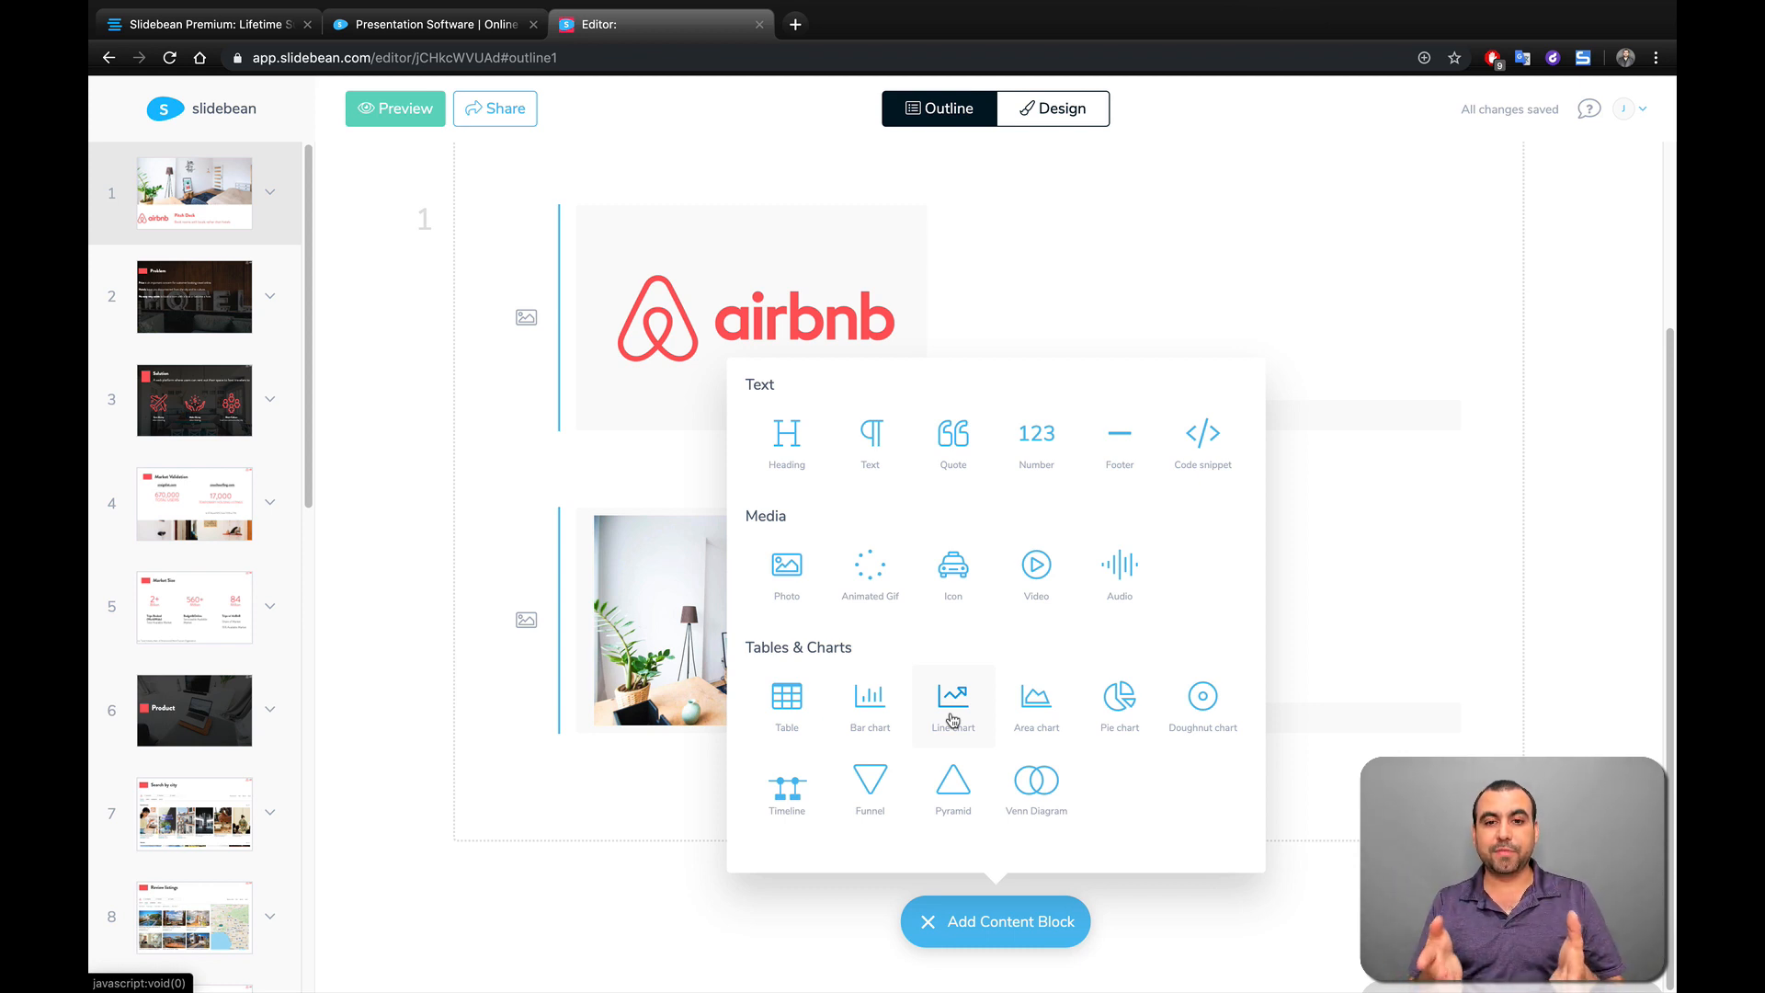
pyautogui.click(1135, 909)
pyautogui.scroll(3, 981, 481)
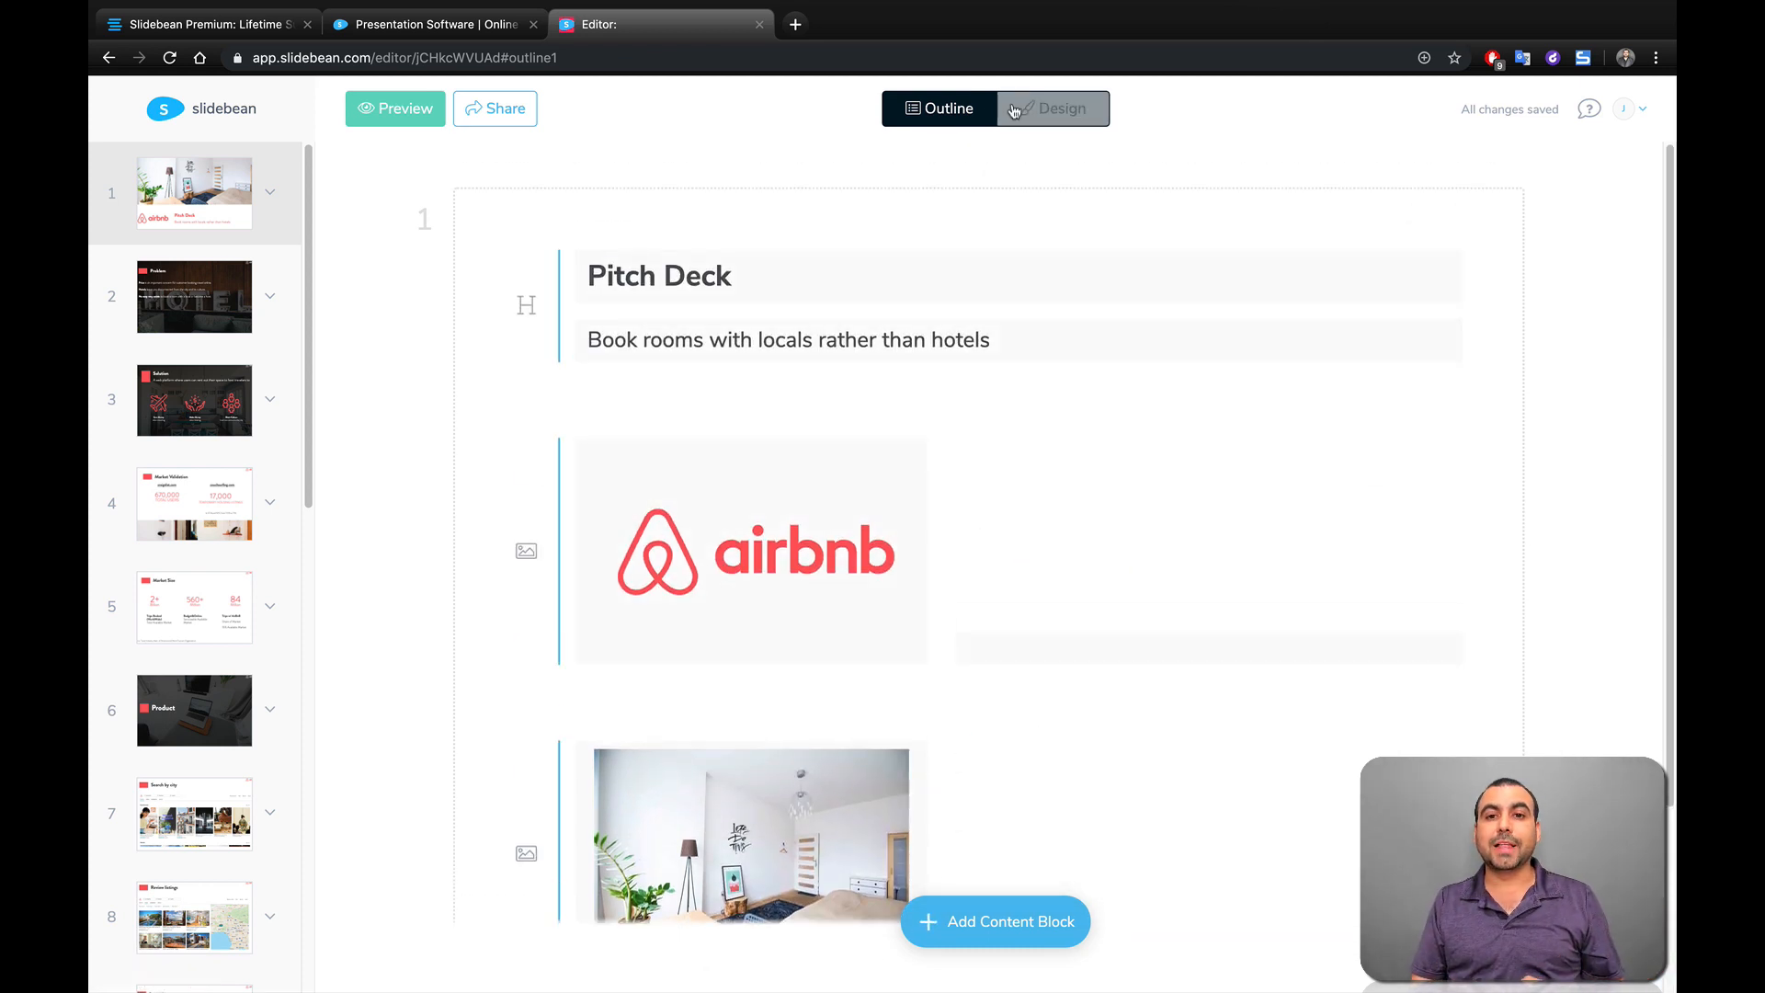
# - Switch to the design view, rearrange slide 1 with AI three times, and choose the latest layout from the previous designs
pyautogui.click(1053, 114)
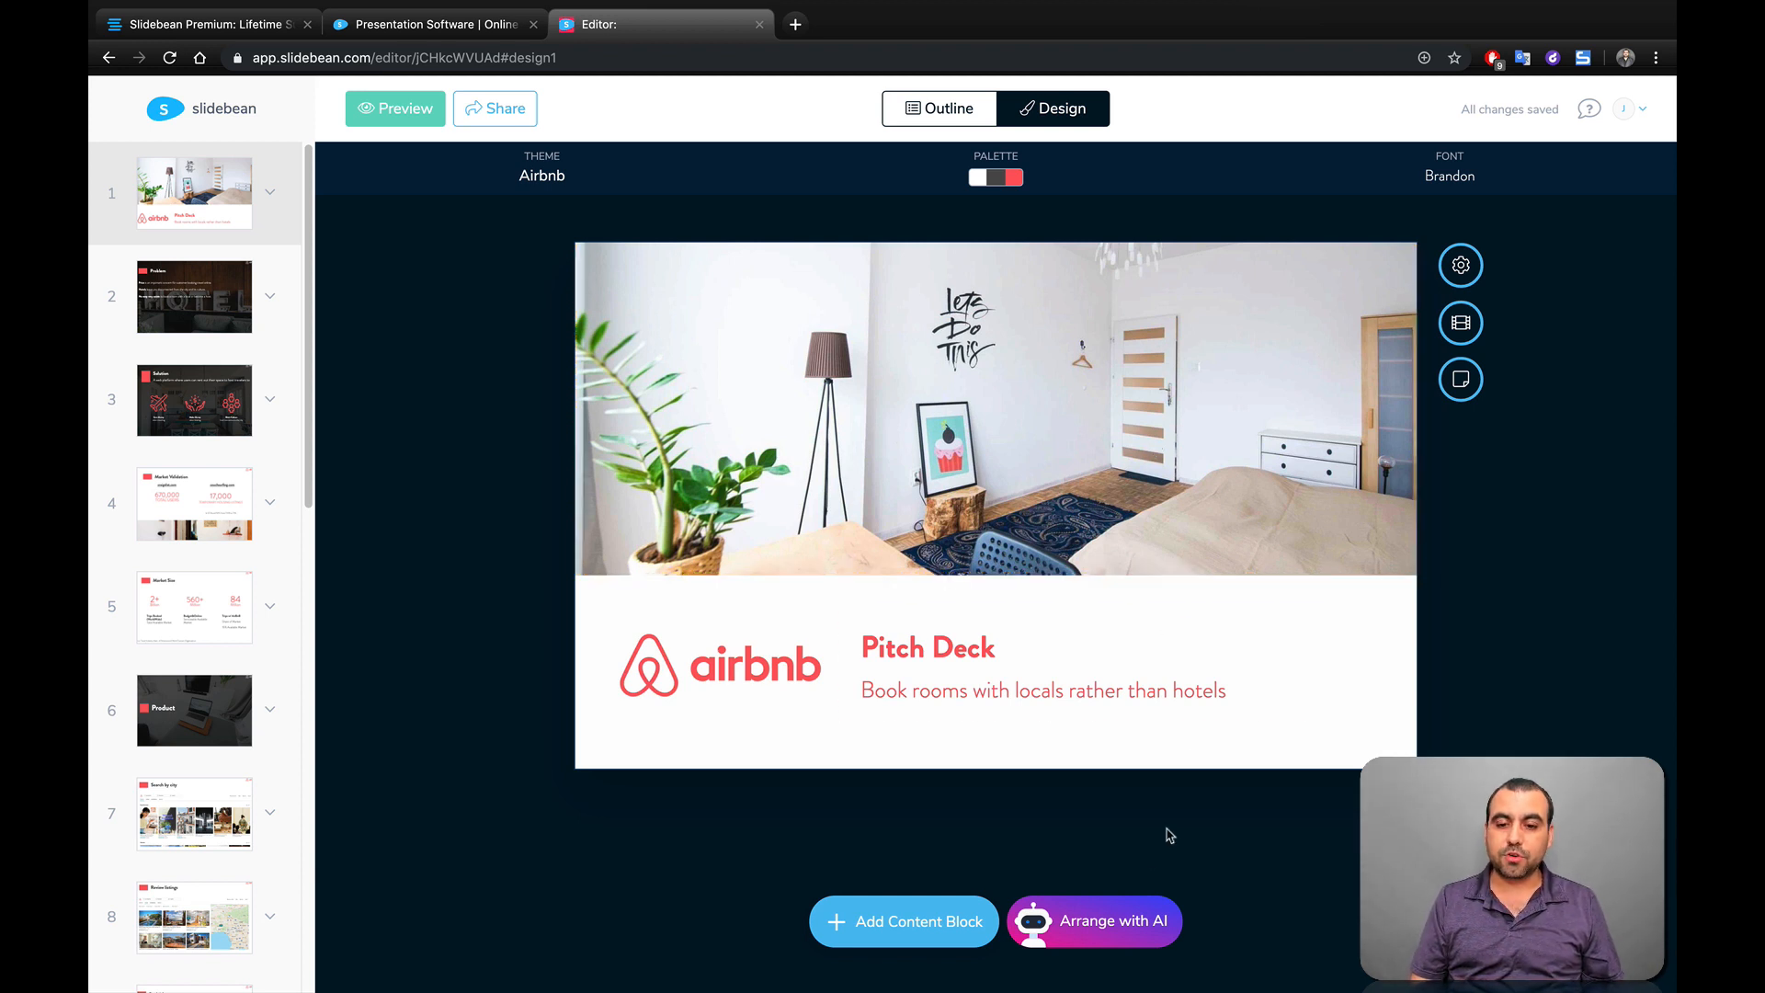
pyautogui.click(1103, 929)
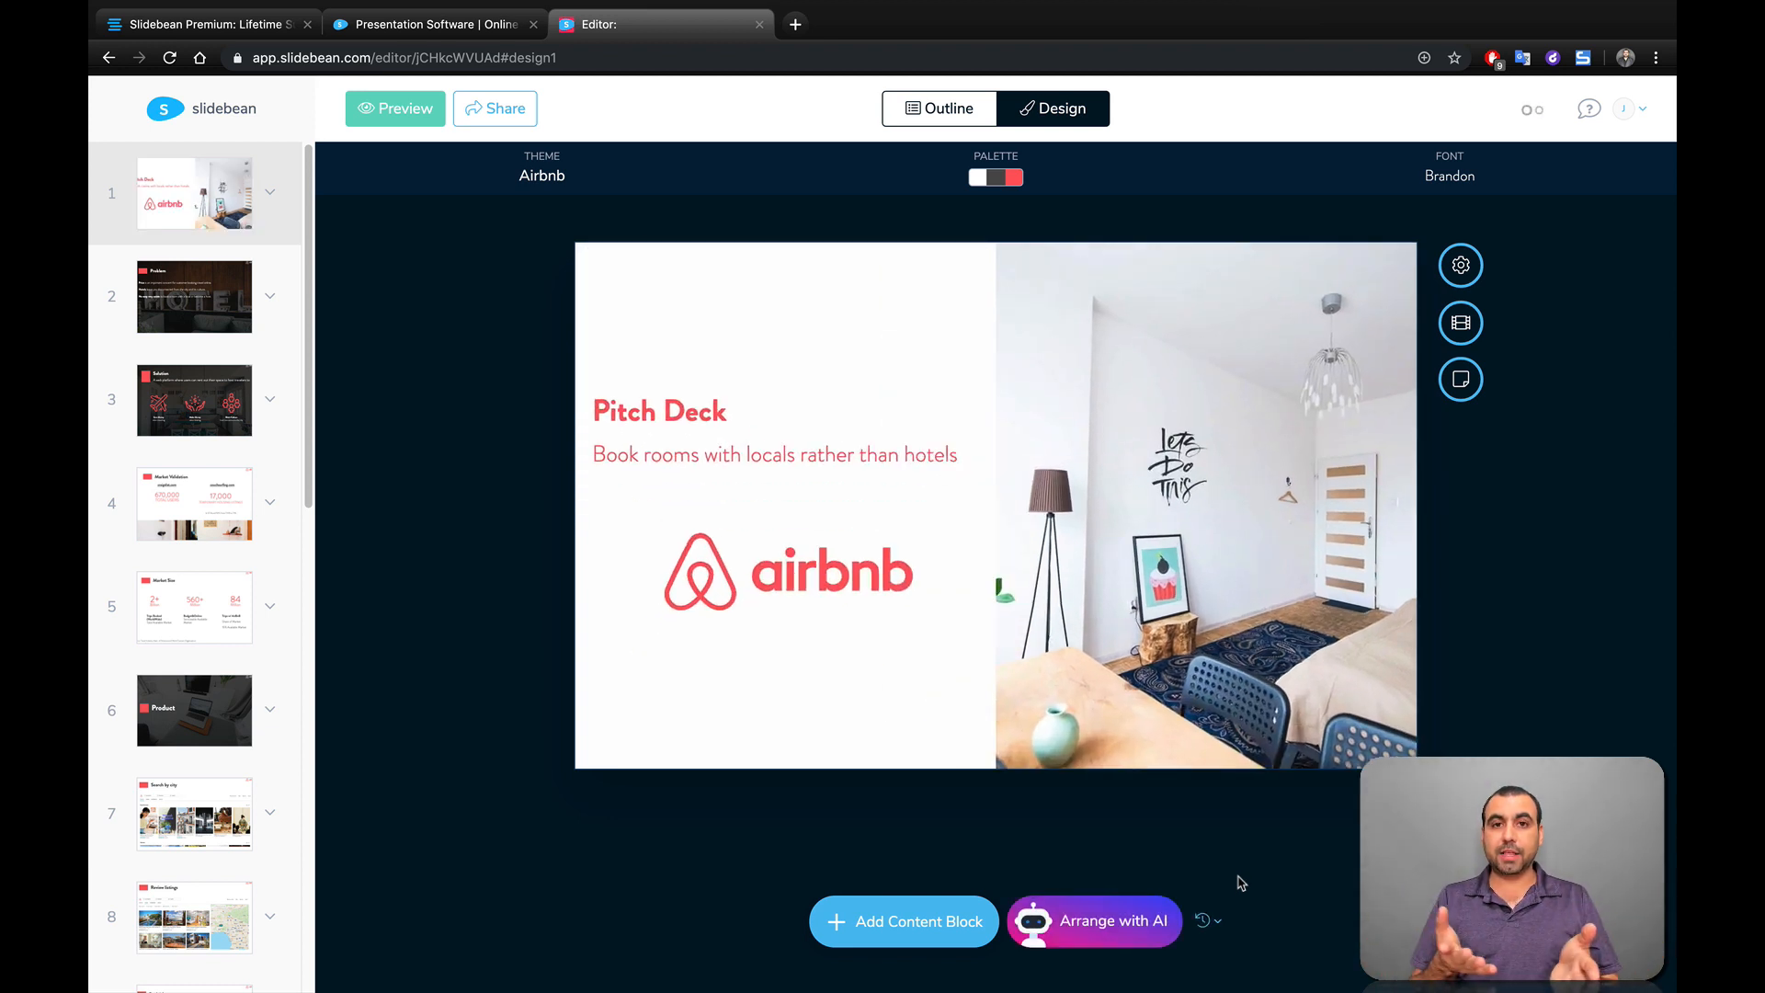
pyautogui.click(1112, 927)
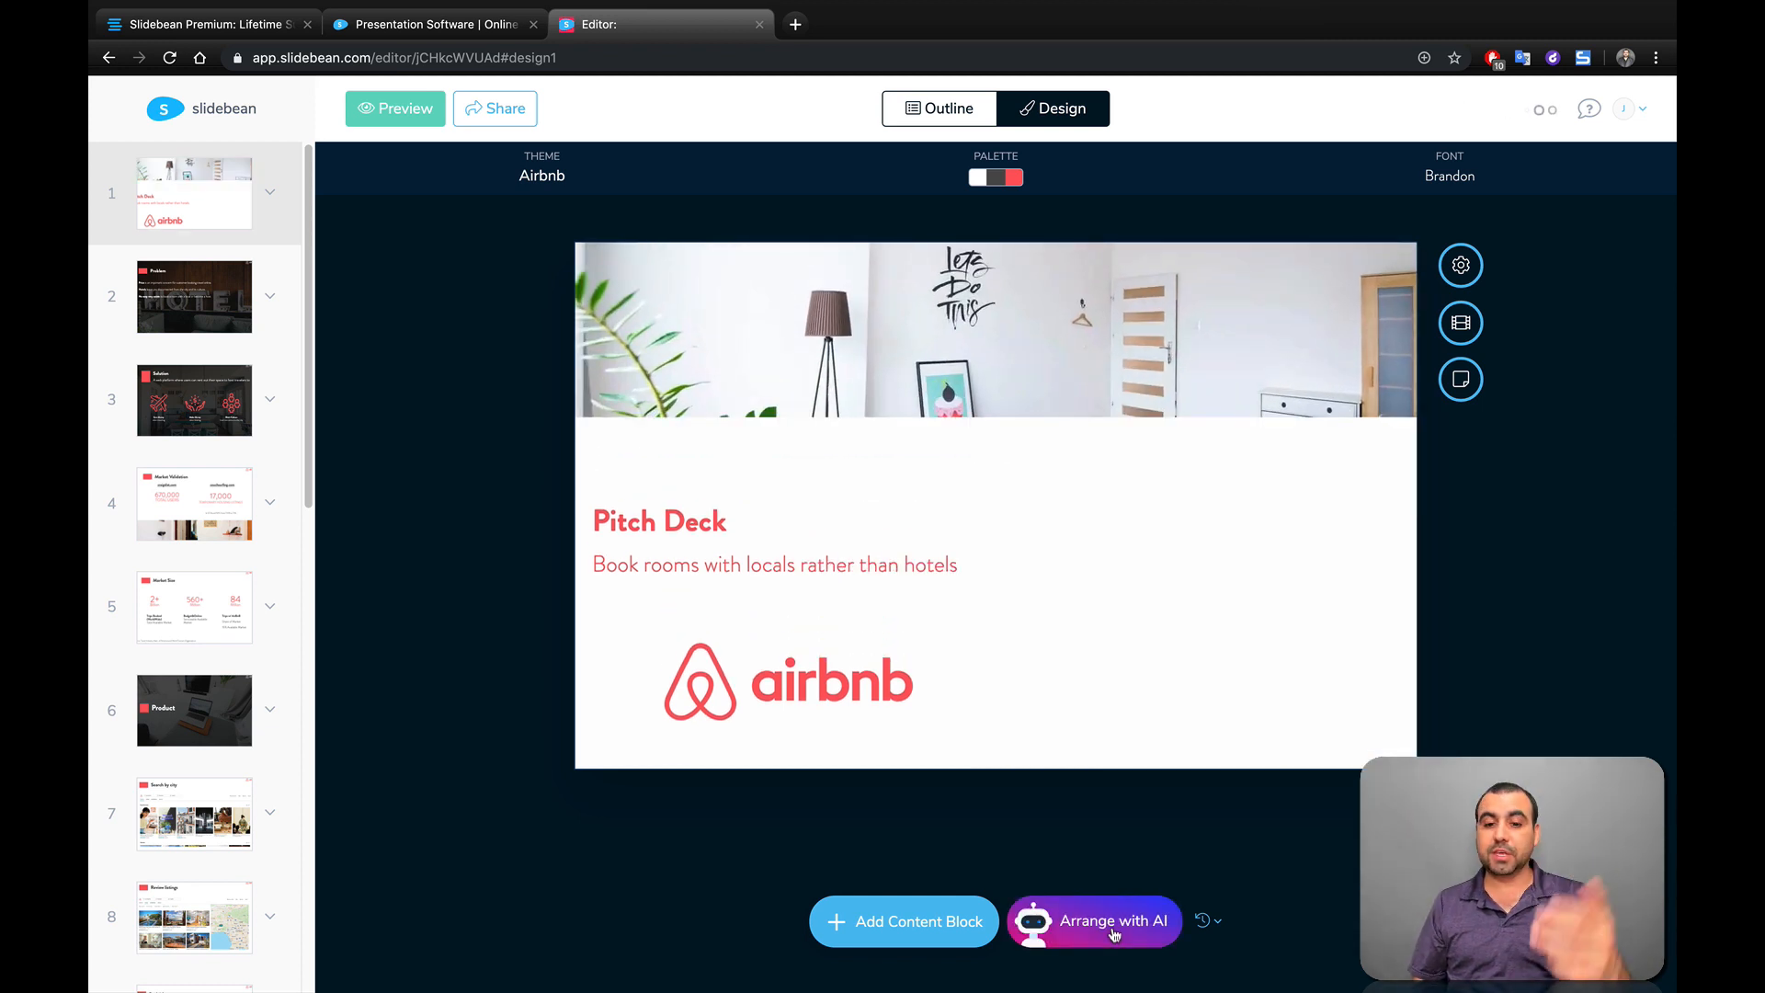
pyautogui.click(1114, 933)
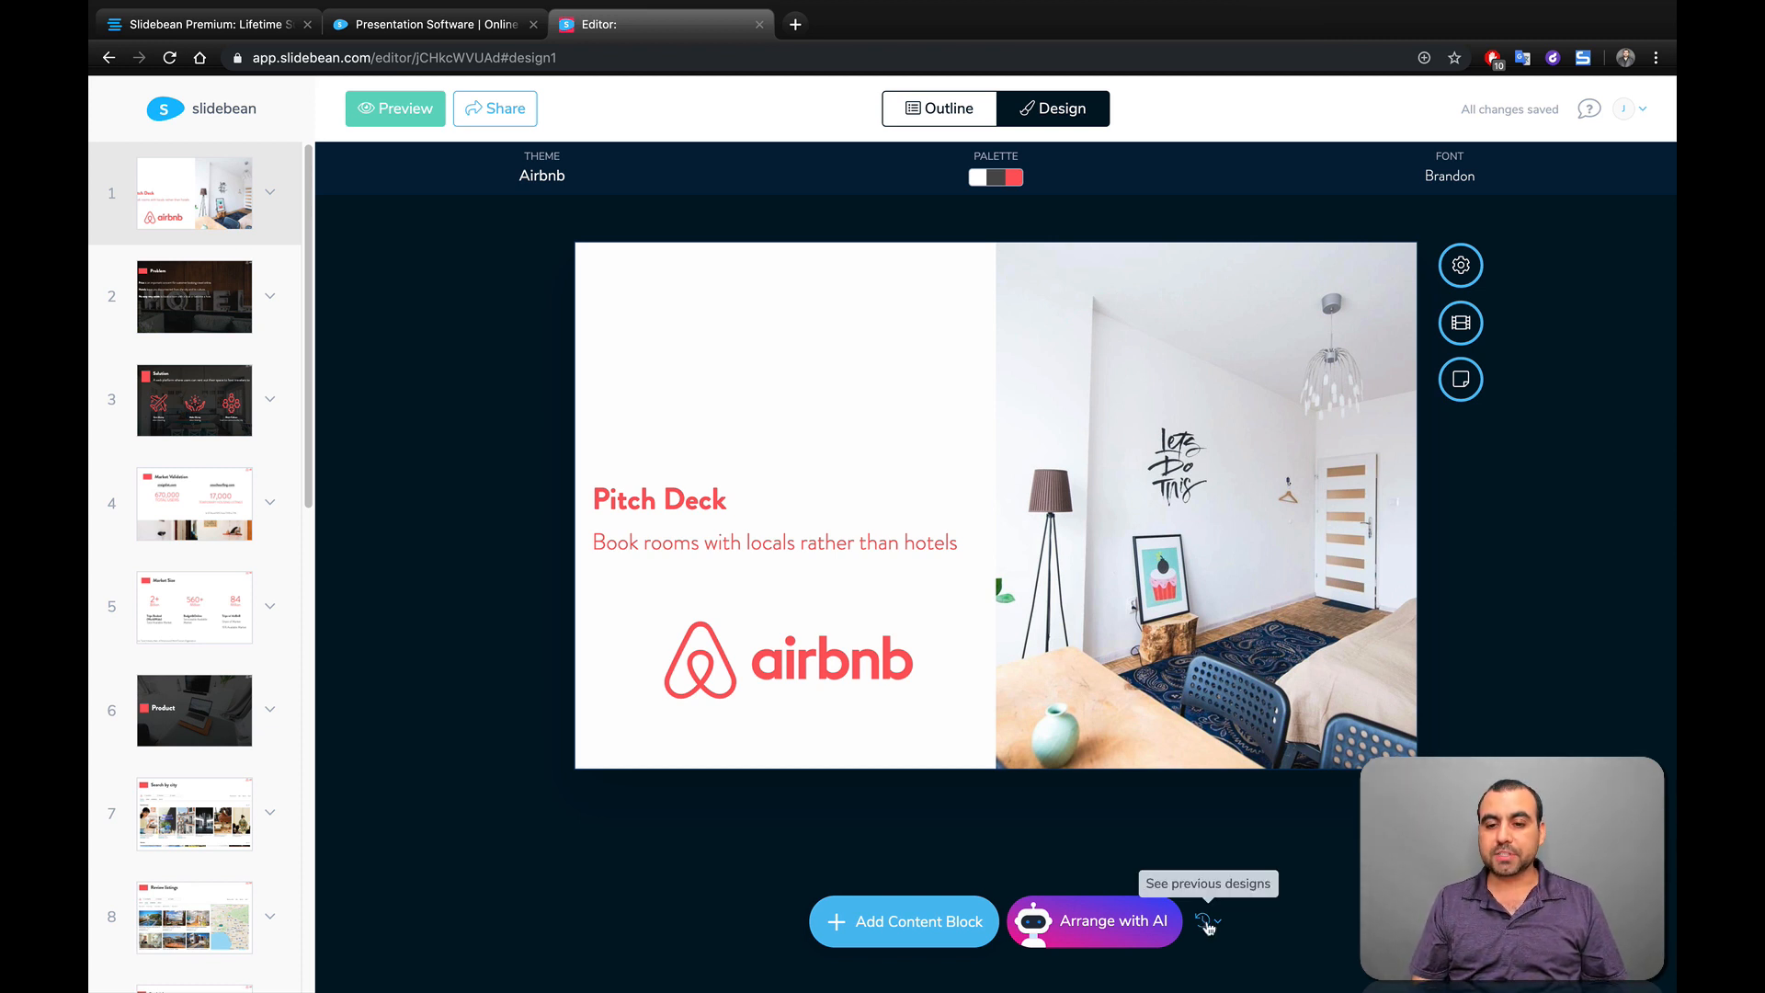
pyautogui.click(1205, 918)
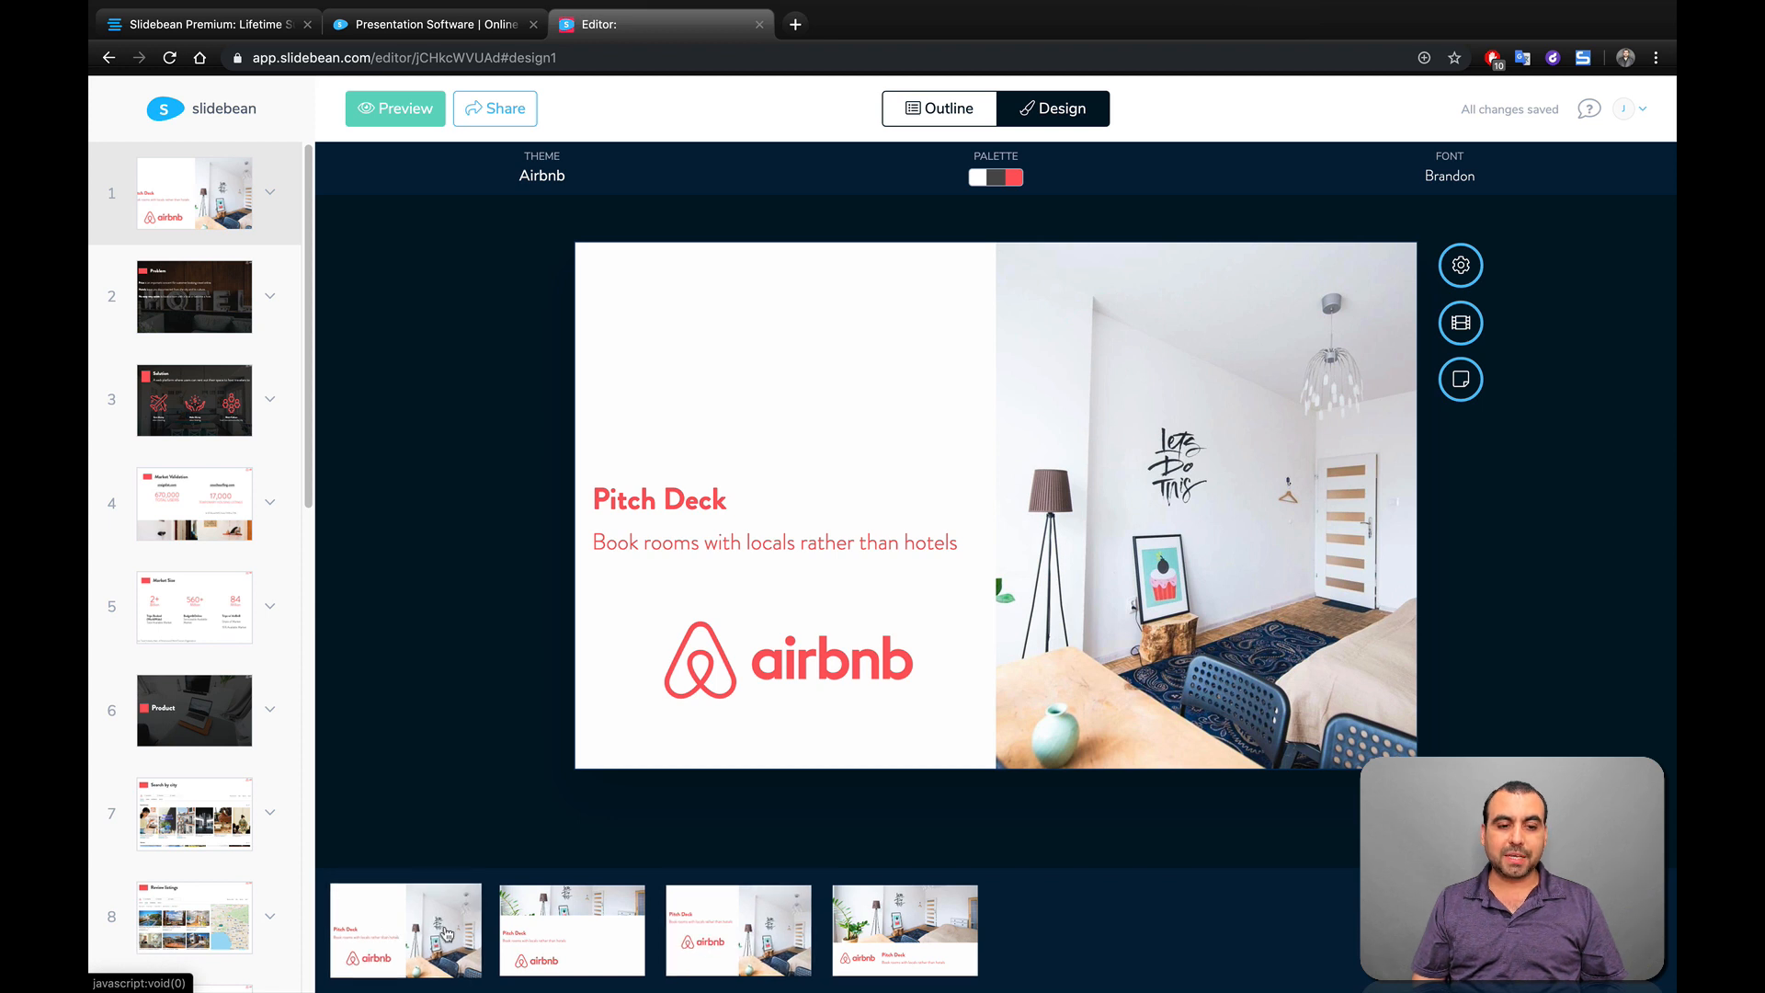
pyautogui.click(396, 929)
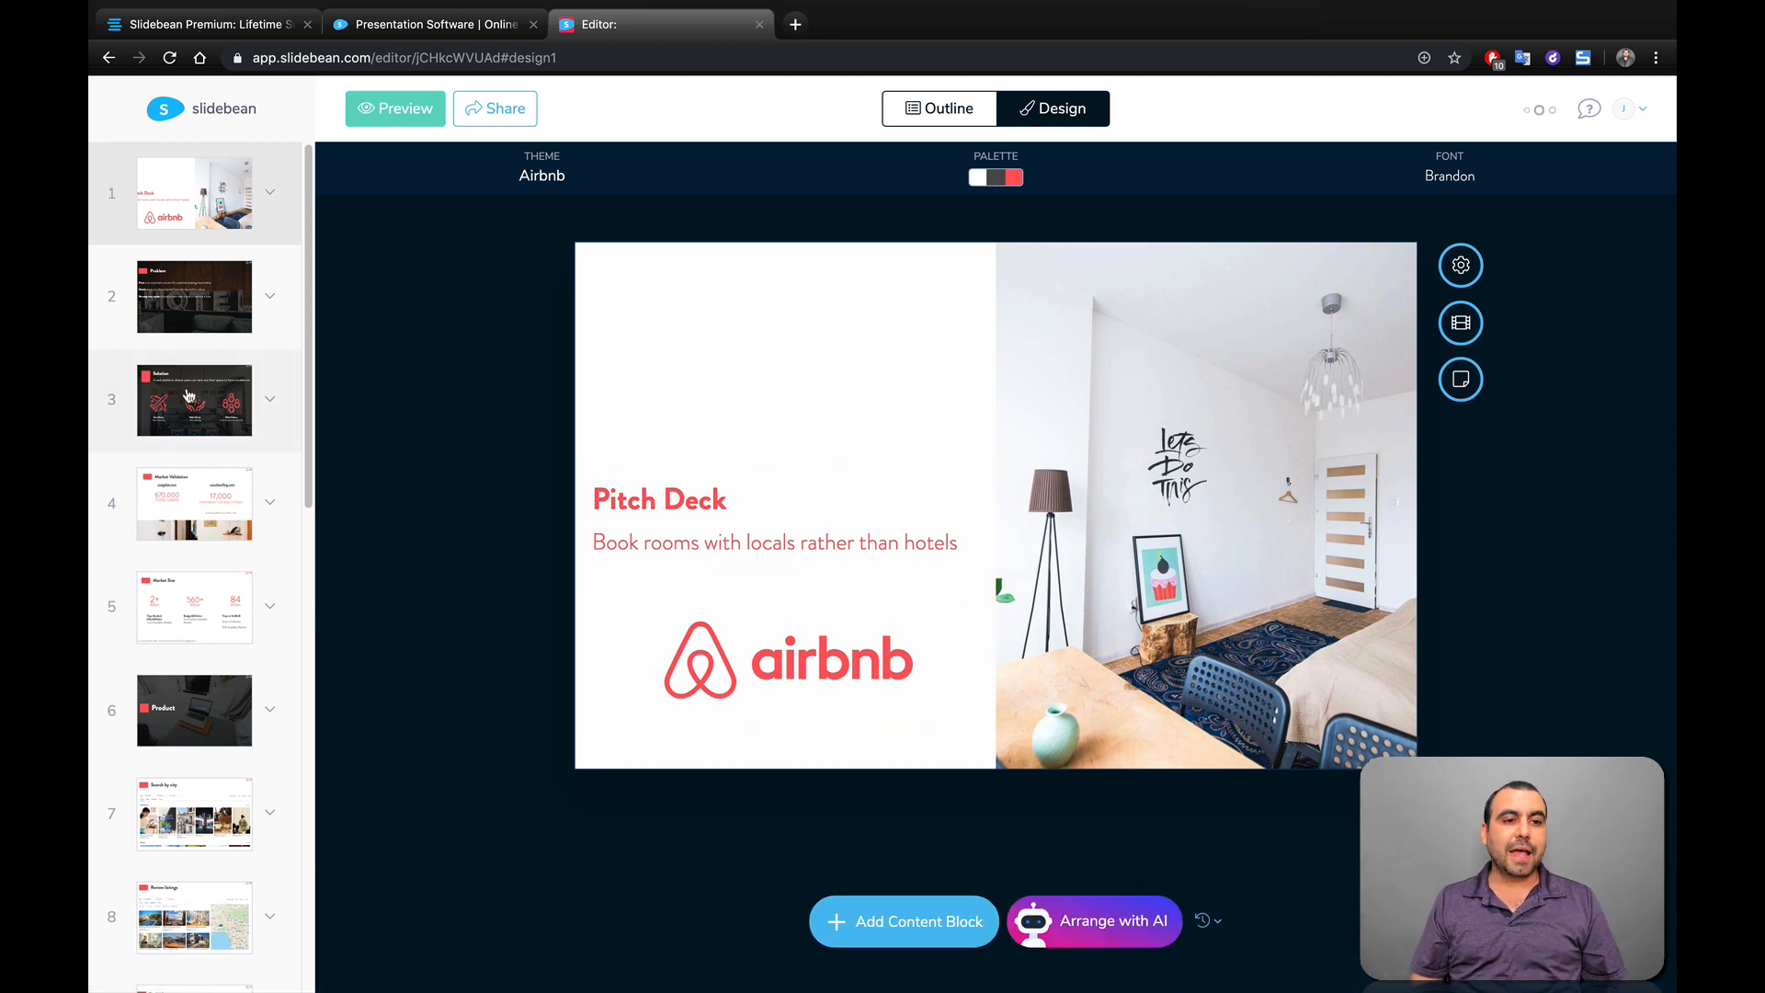
# - Open slide 10, Business Model, and nudge its heading block slightly up and to the left
pyautogui.scroll(-1, 222, 581)
pyautogui.scroll(-1, 221, 581)
pyautogui.click(213, 673)
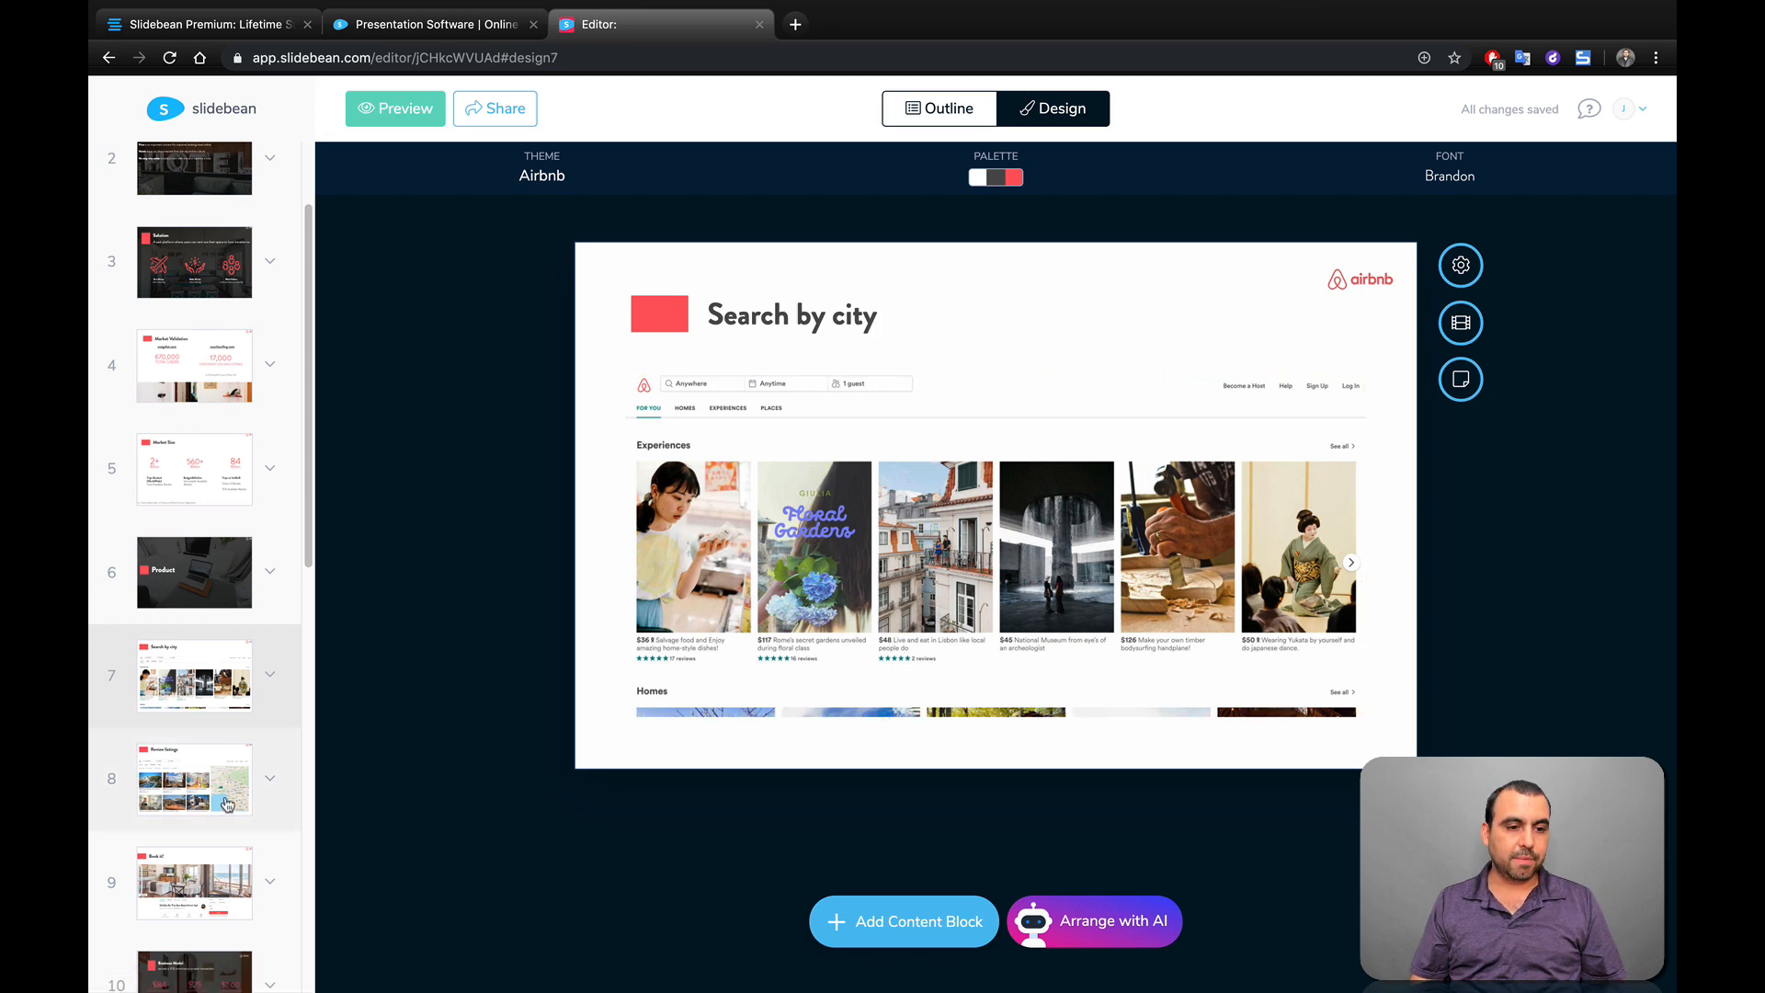
pyautogui.scroll(-6, 227, 805)
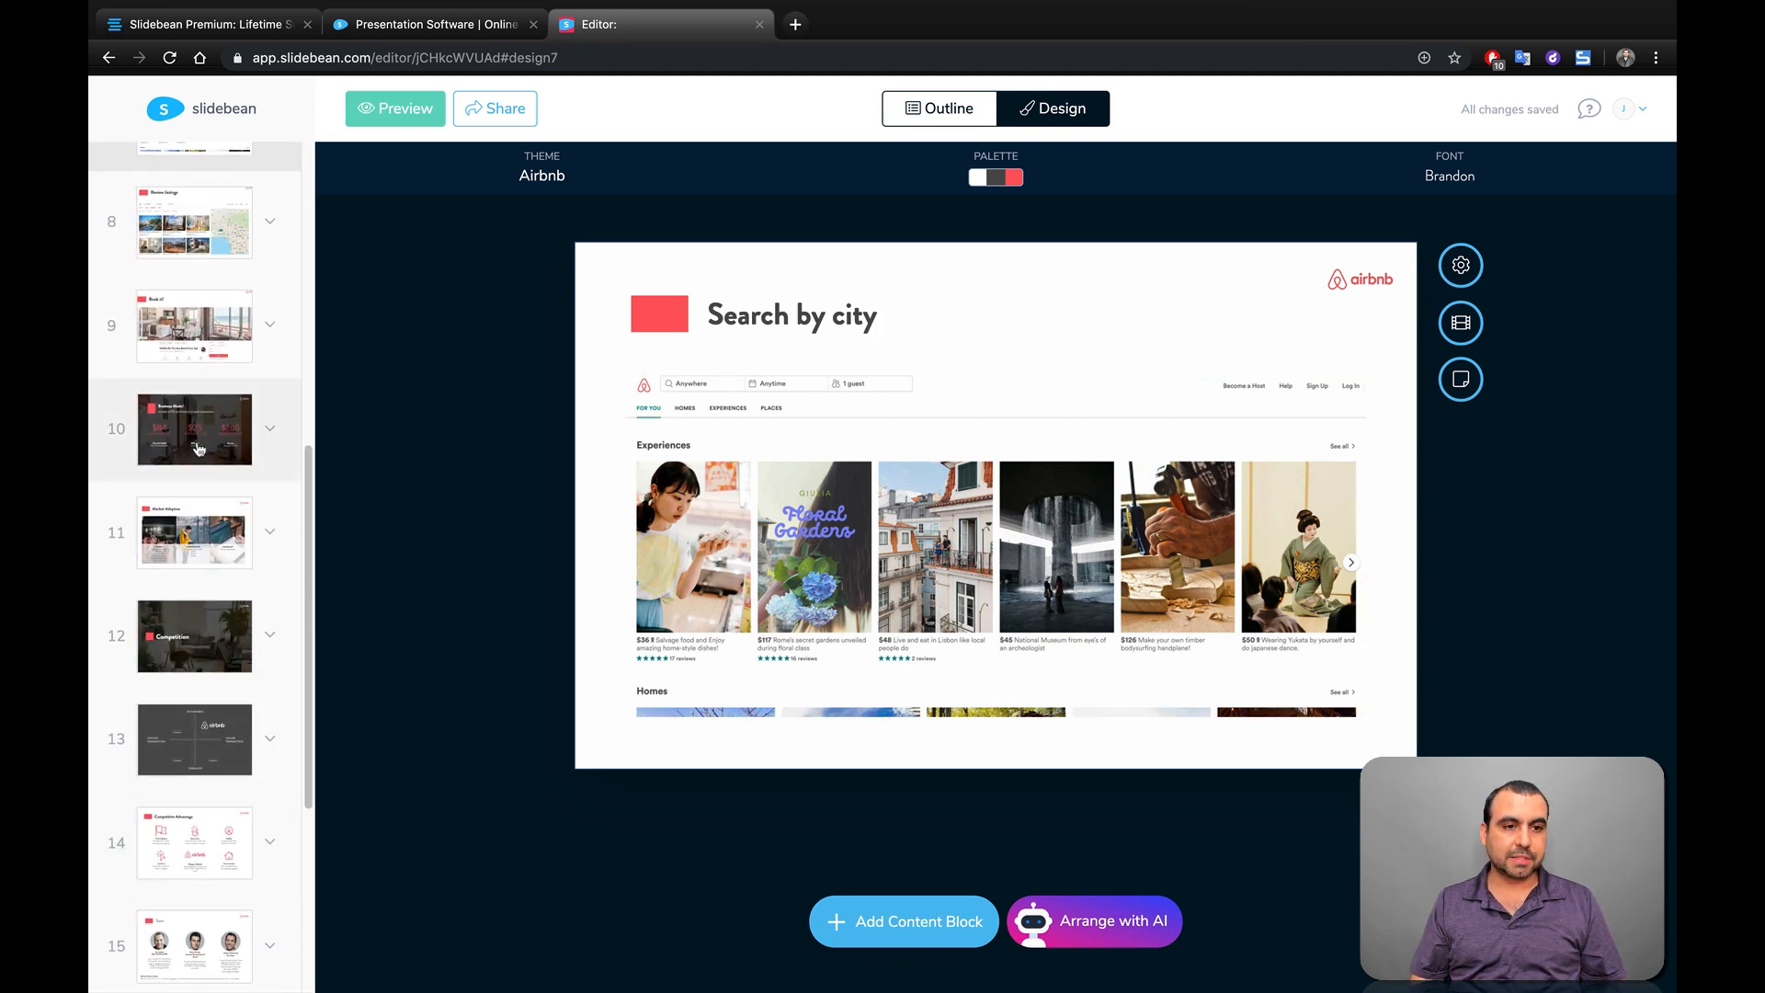
pyautogui.click(197, 449)
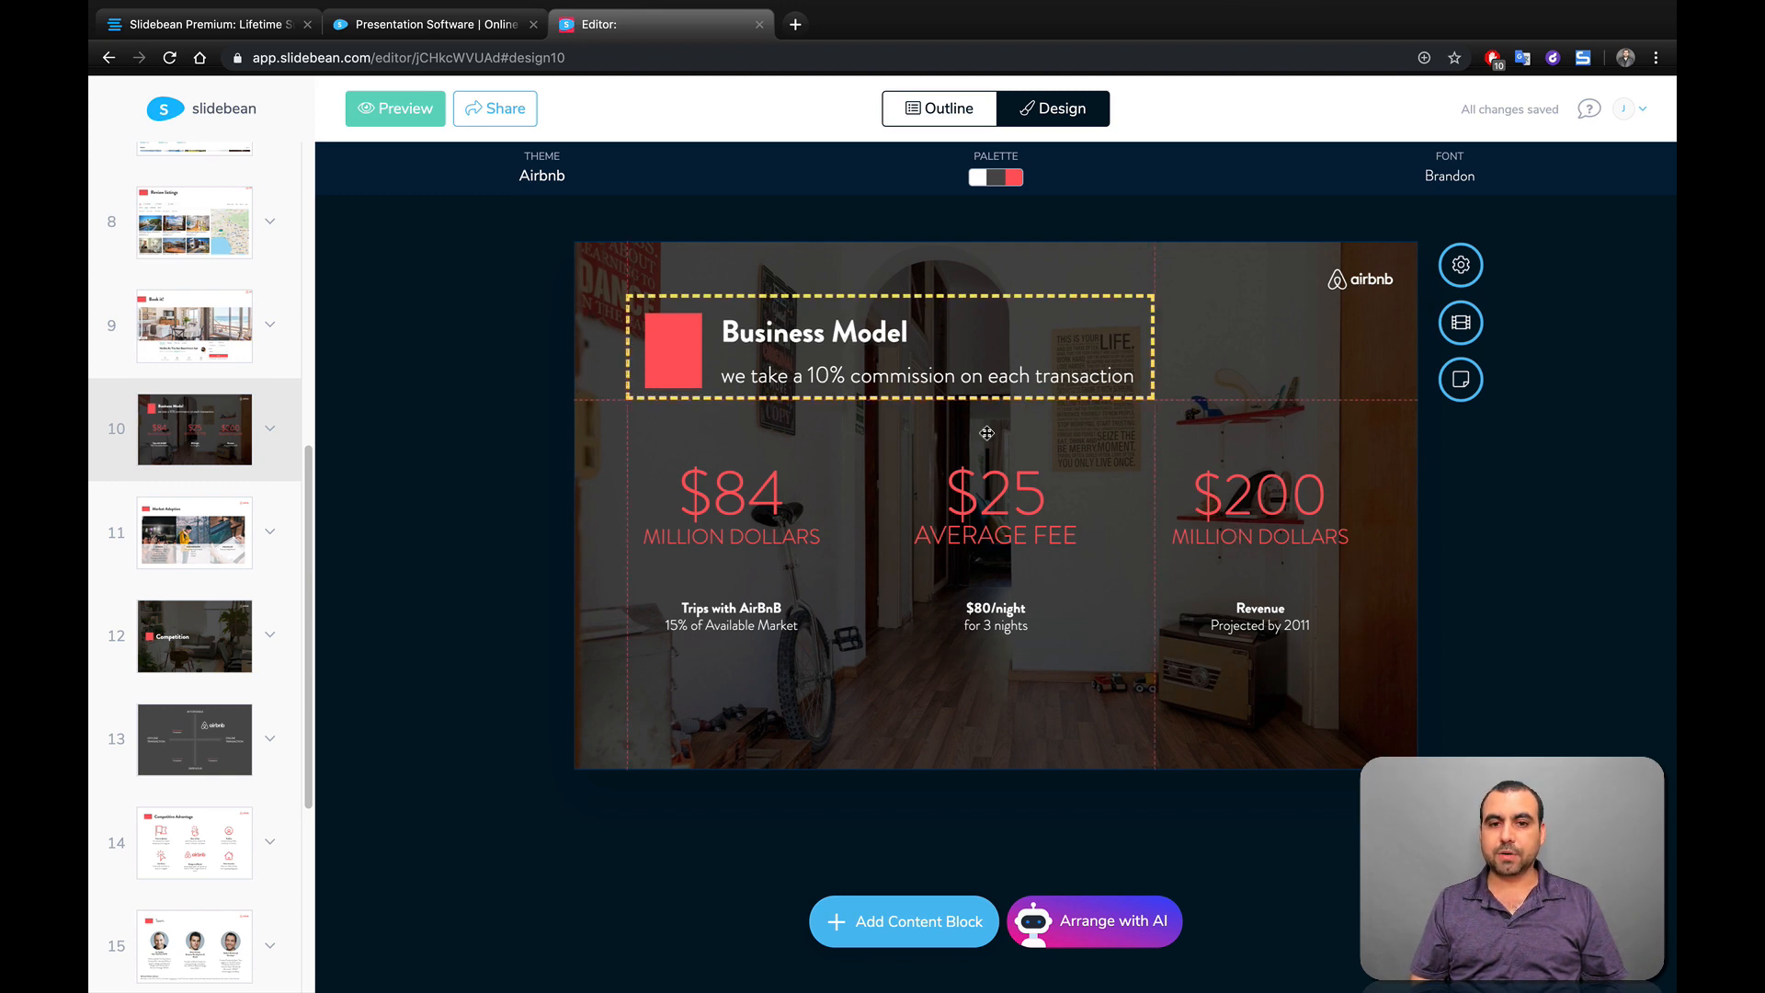
pyautogui.moveTo(939, 353)
pyautogui.mouseDown()
pyautogui.moveTo(905, 311)
pyautogui.moveTo(945, 335)
pyautogui.moveTo(930, 346)
pyautogui.mouseUp()
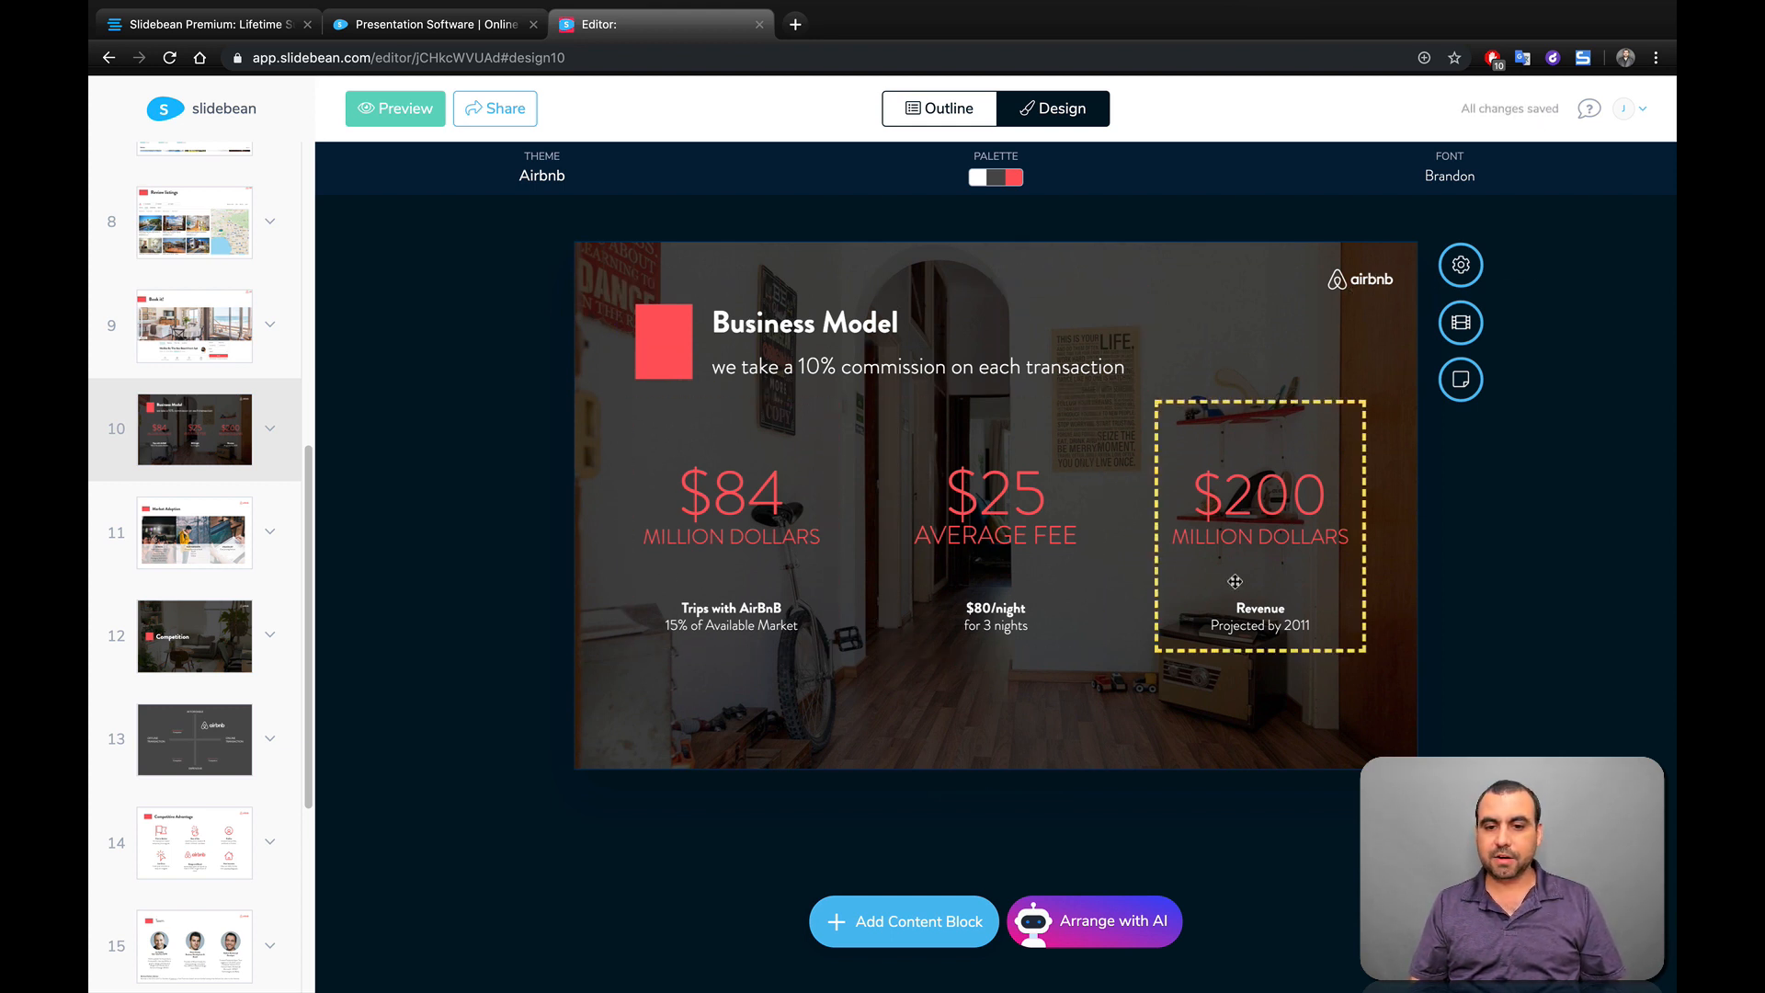
# - Open slide 14, Competitive Advantage, and rearrange its layout with AI three times
pyautogui.scroll(-1, 200, 794)
pyautogui.scroll(-2, 200, 794)
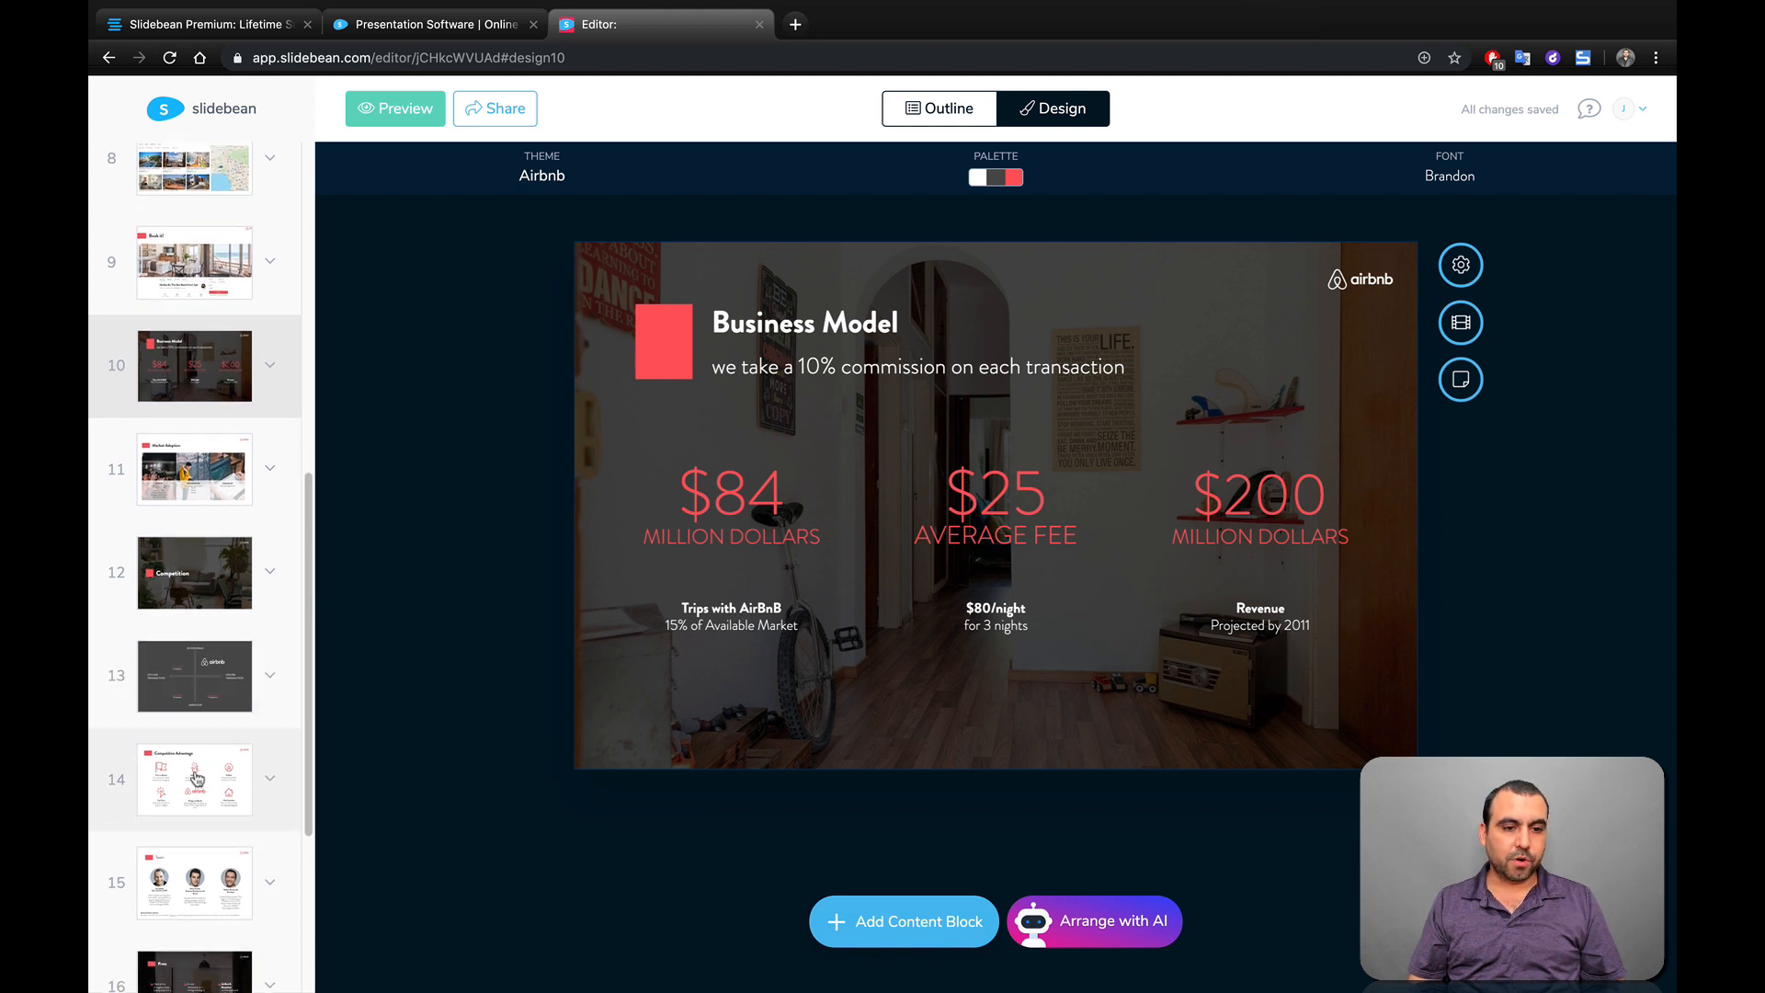
pyautogui.click(200, 794)
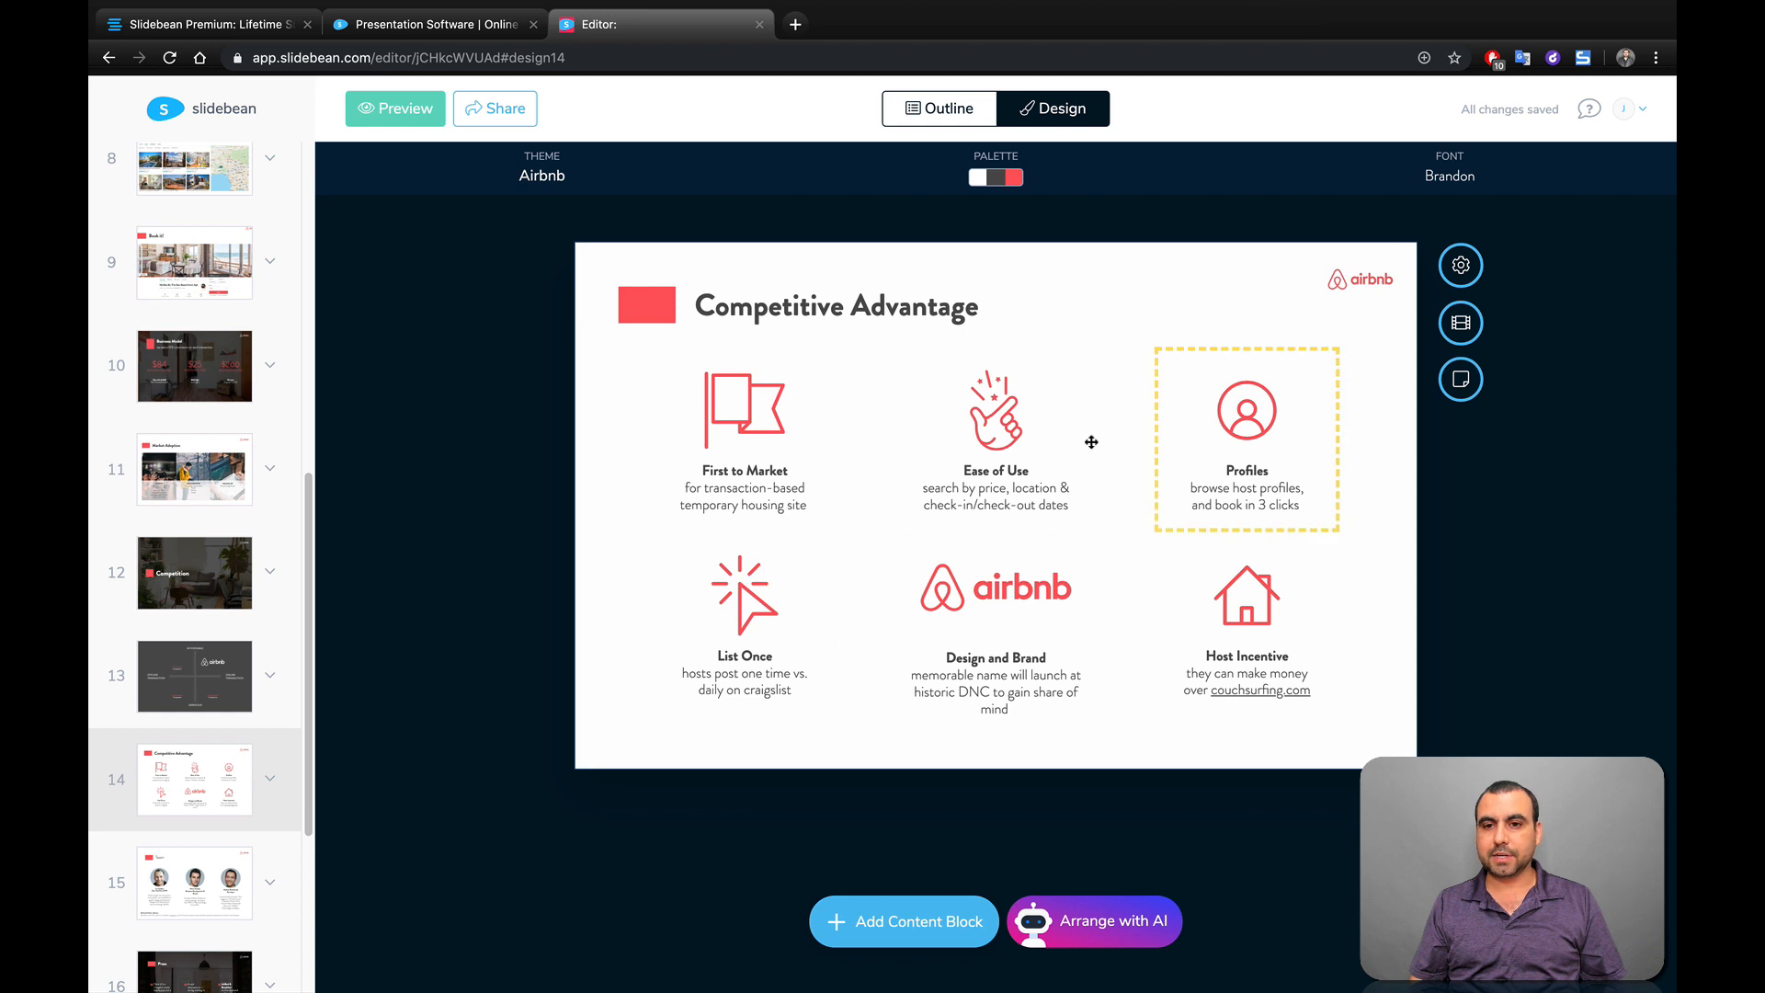
pyautogui.click(1108, 933)
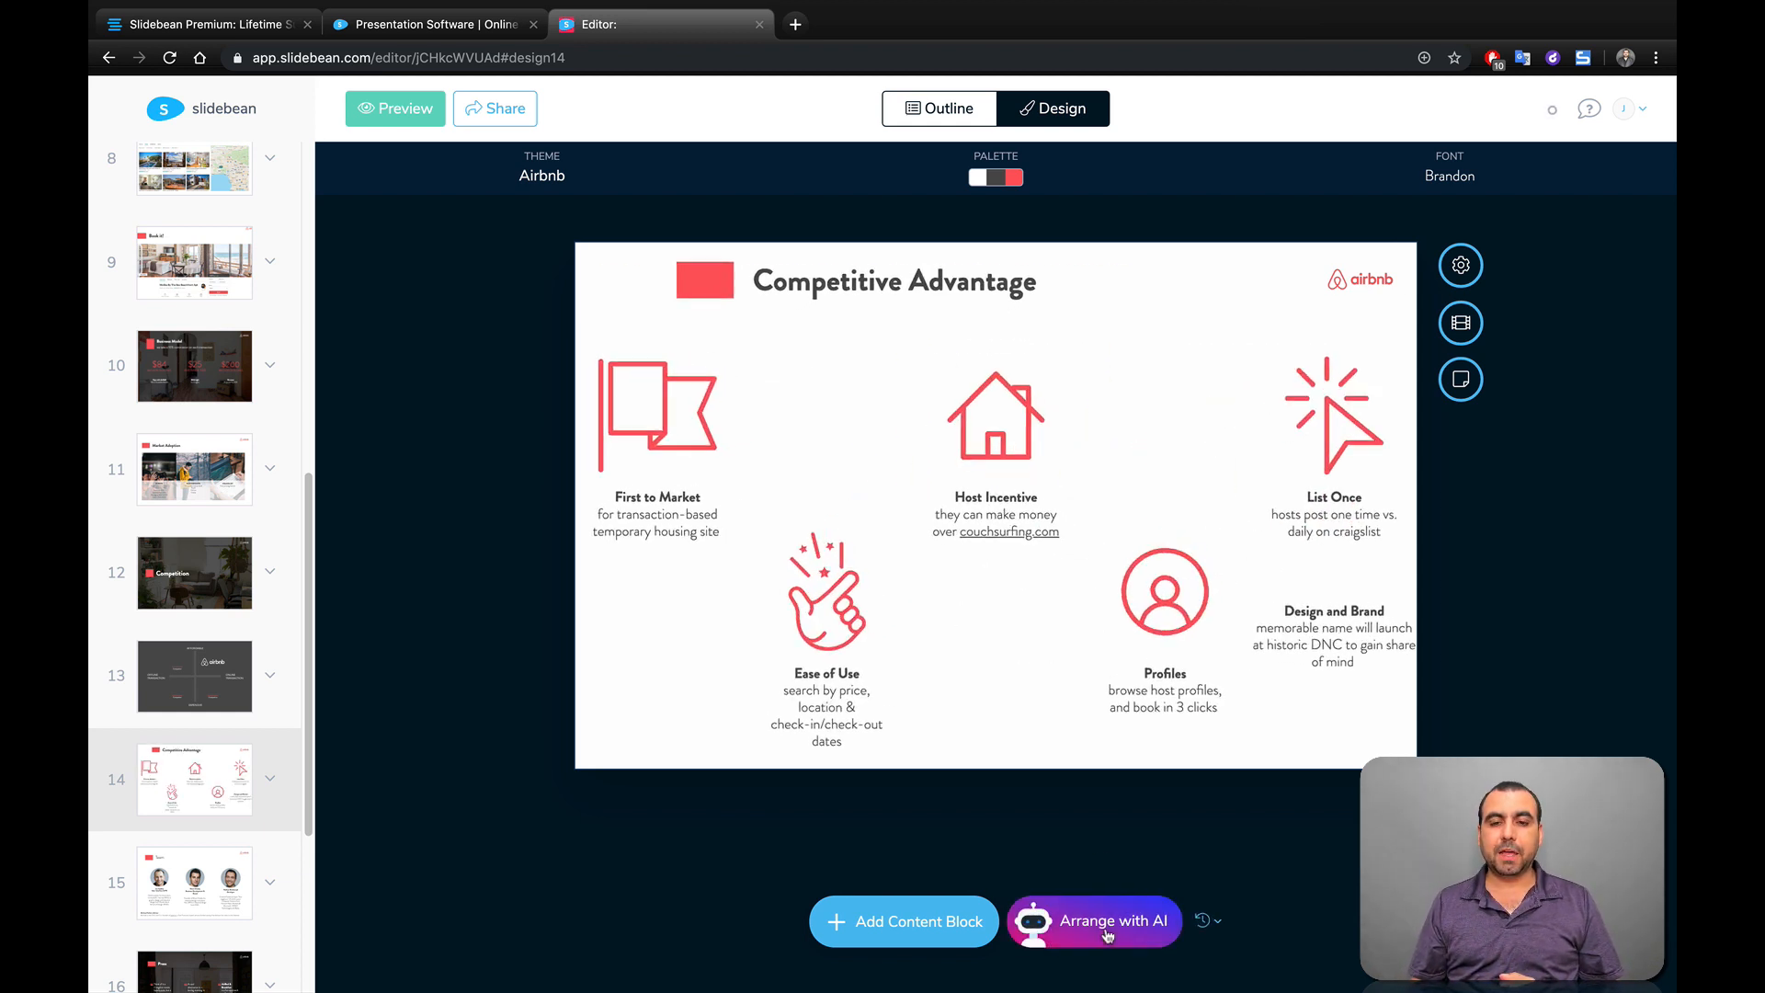
pyautogui.click(1108, 934)
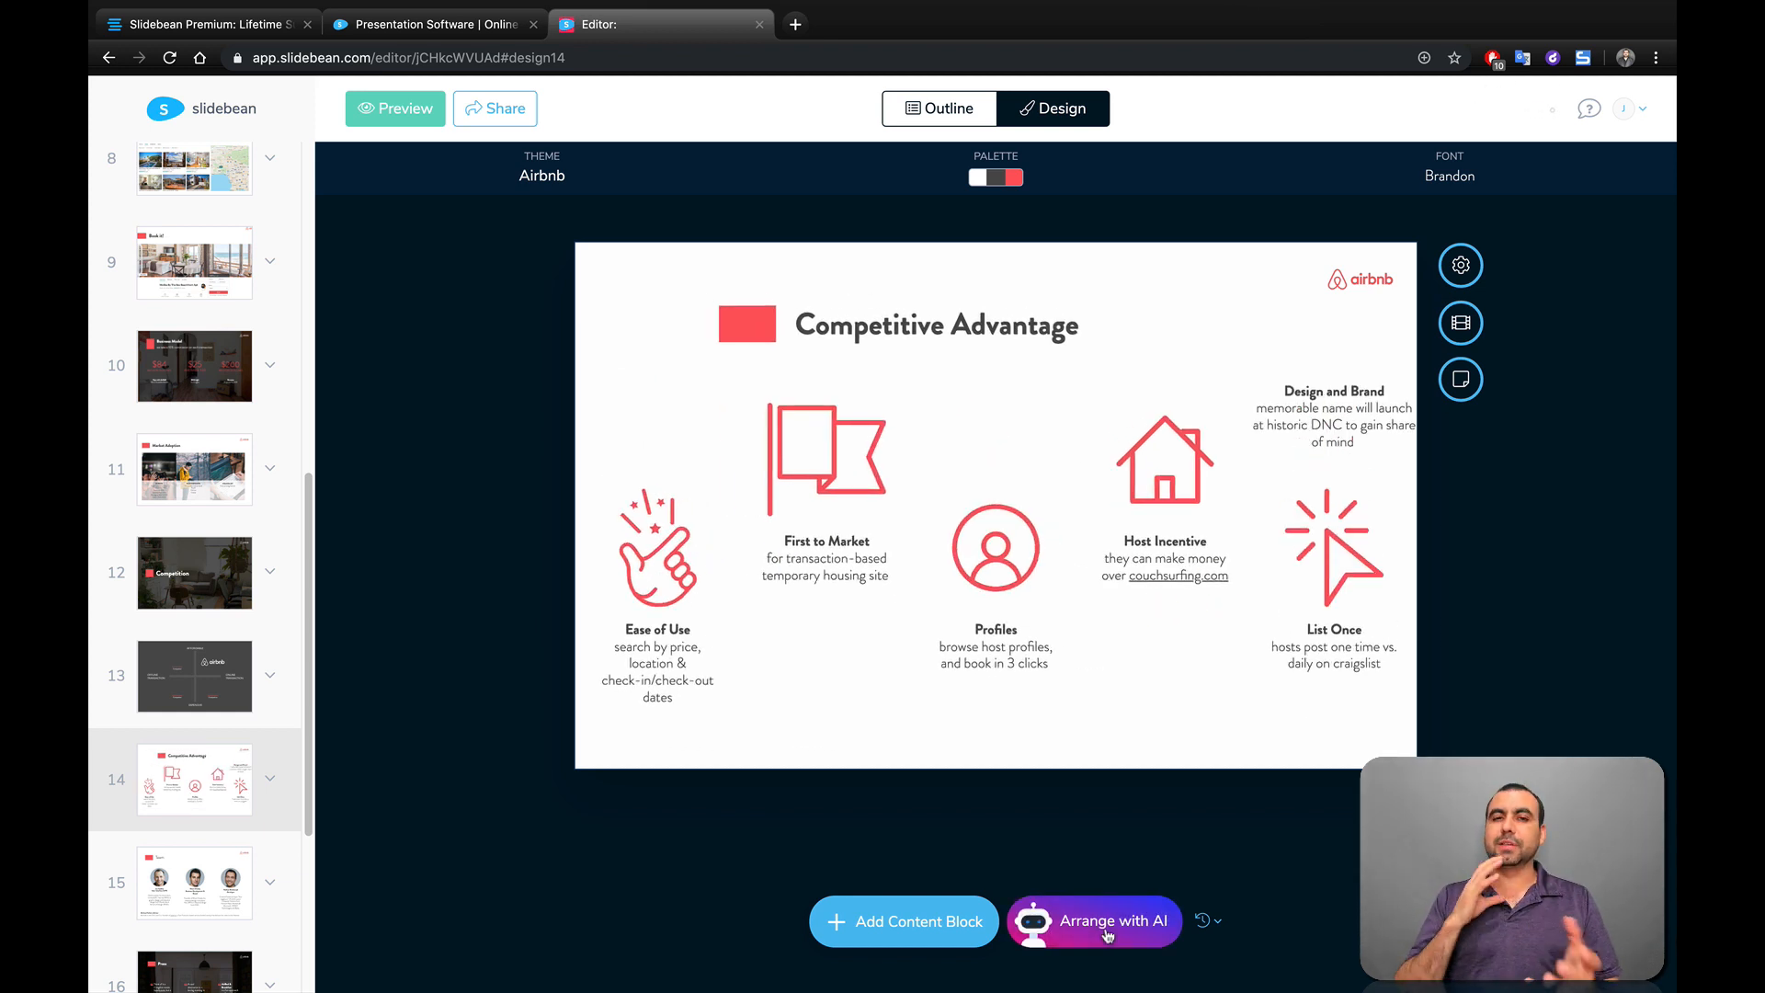
pyautogui.click(1108, 934)
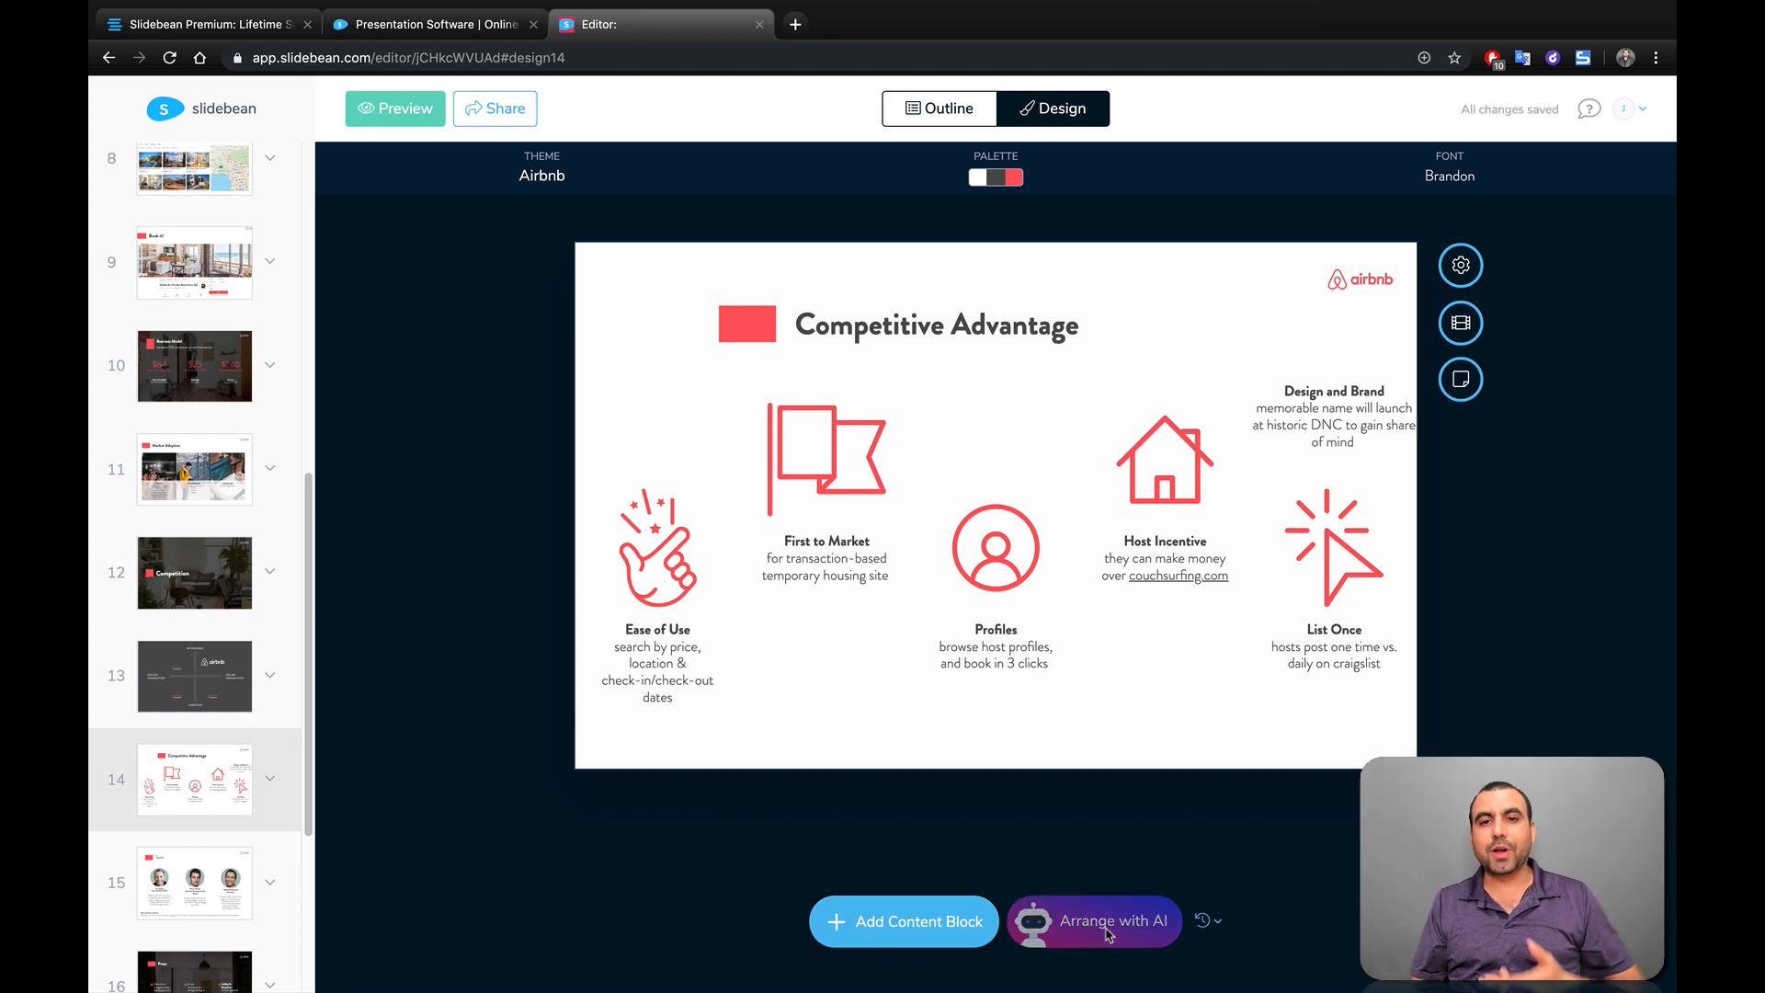